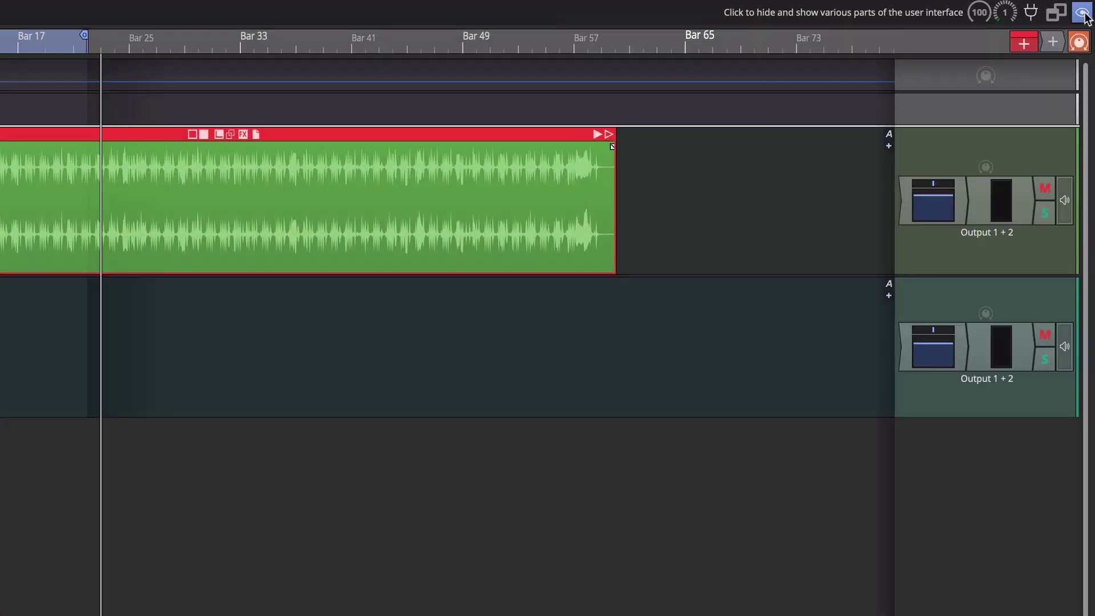
Show the Actions panel with favourite clip actions such as Split Range and Ripple Delete Selection.
{"action": "left_click", "coordinate": [1082, 13]}
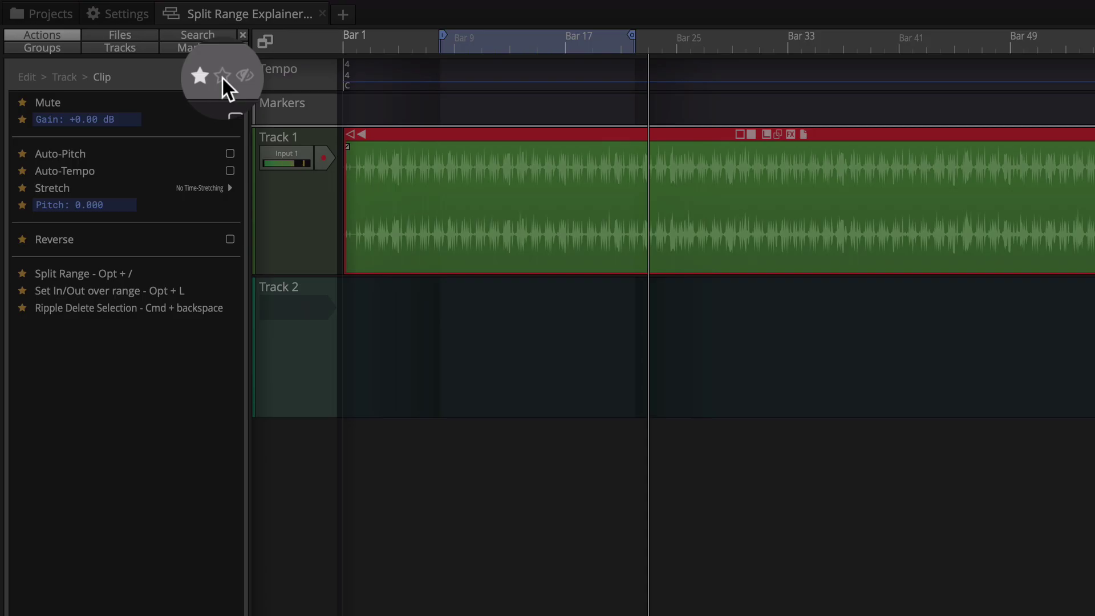
{"action": "left_click", "coordinate": [223, 77]}
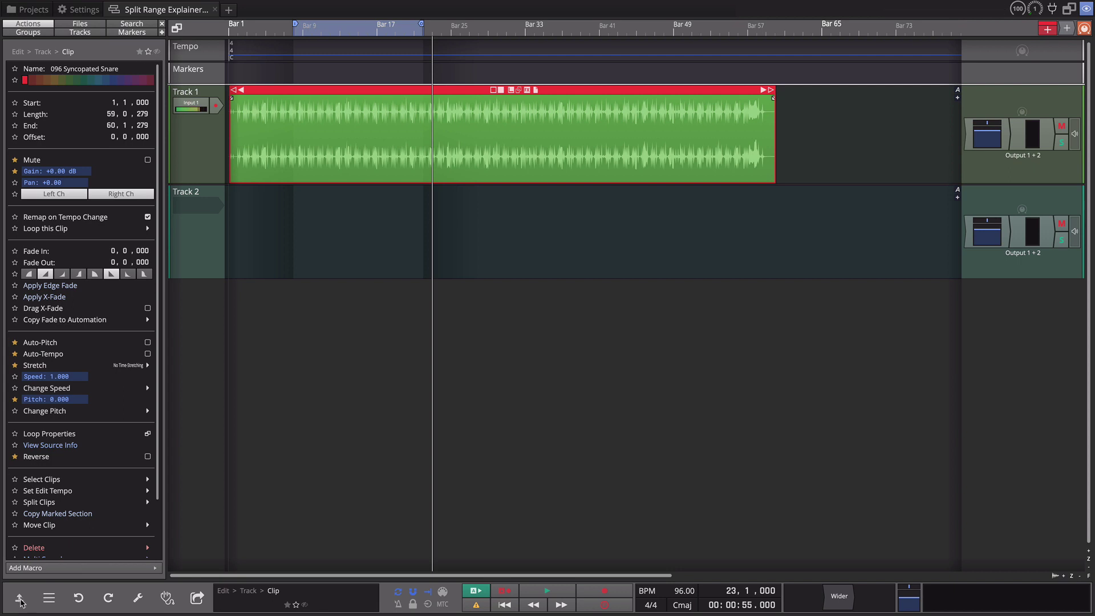
{"action": "left_click", "coordinate": [20, 602]}
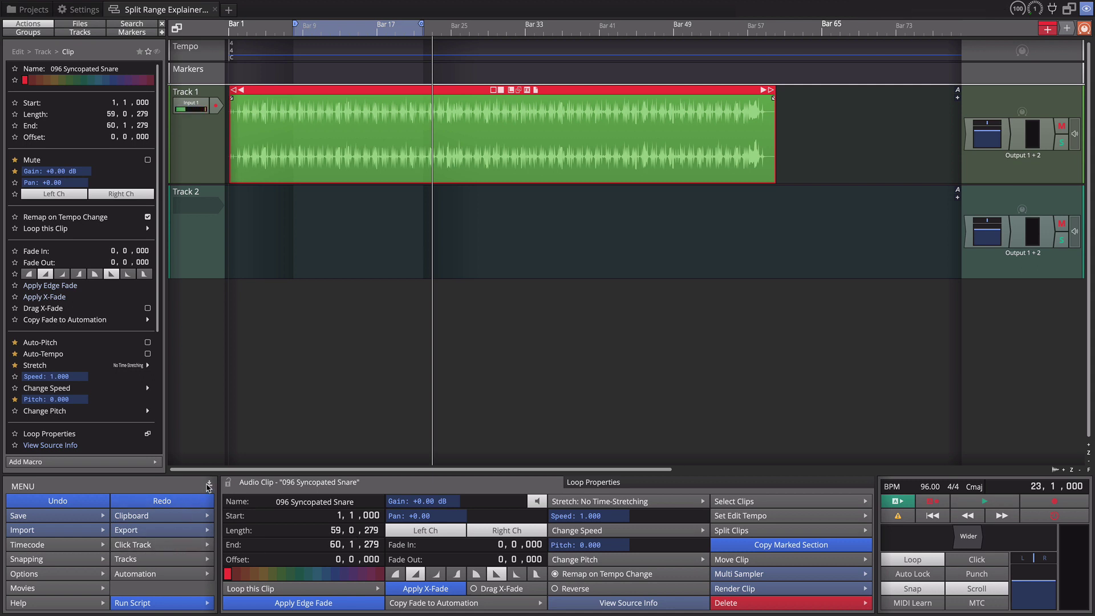
{"action": "left_click", "coordinate": [209, 485]}
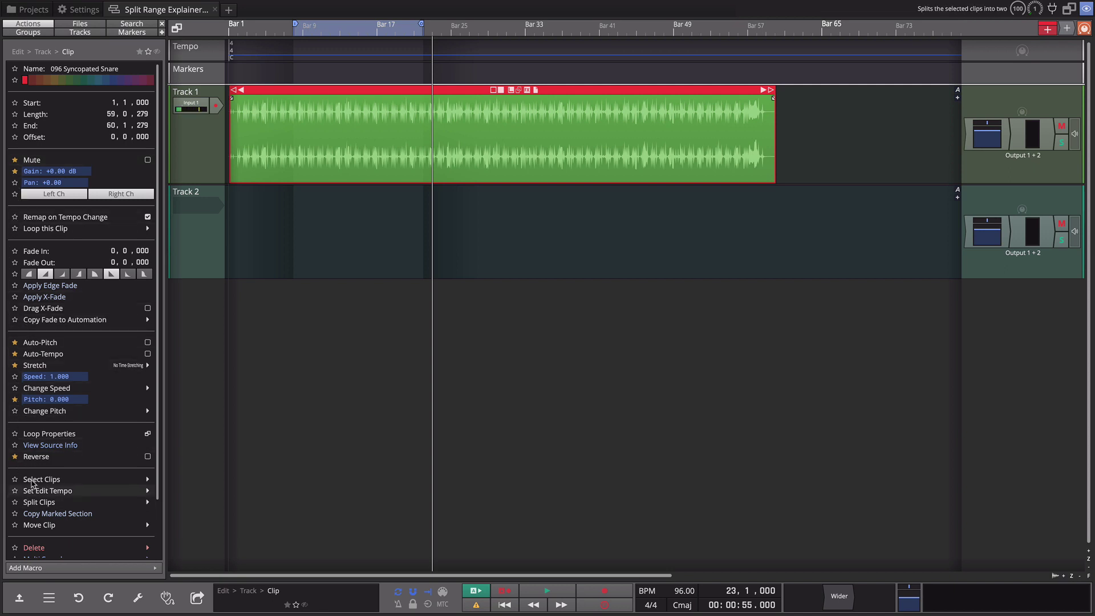
{"action": "scroll", "coordinate": [29, 490], "scroll_direction": "down", "scroll_amount": 2}
{"action": "scroll", "coordinate": [49, 388], "scroll_direction": "up", "scroll_amount": 1}
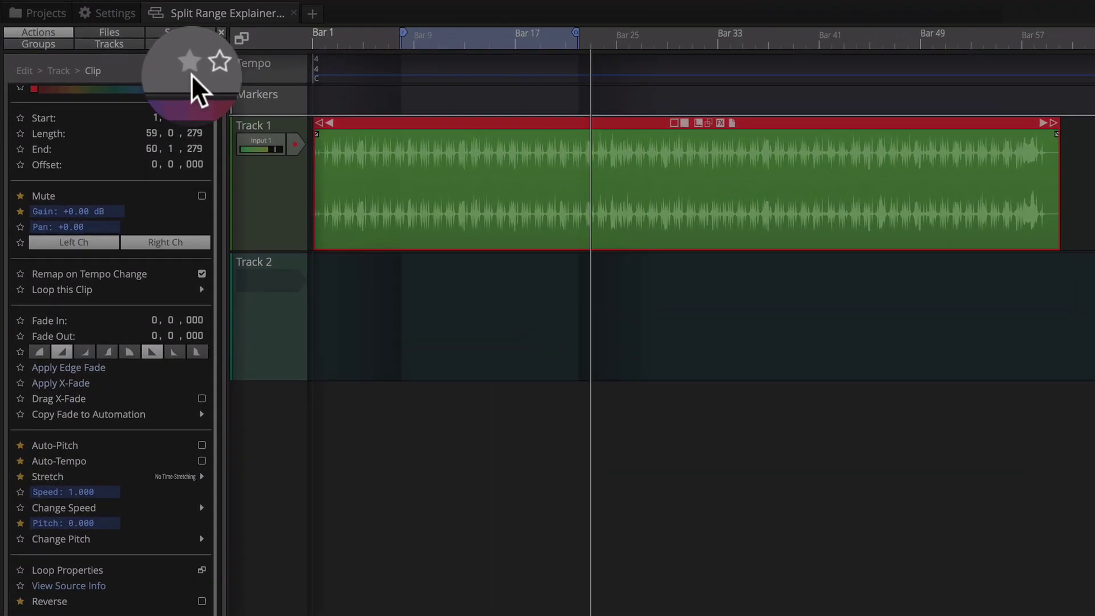
{"action": "left_click", "coordinate": [140, 54]}
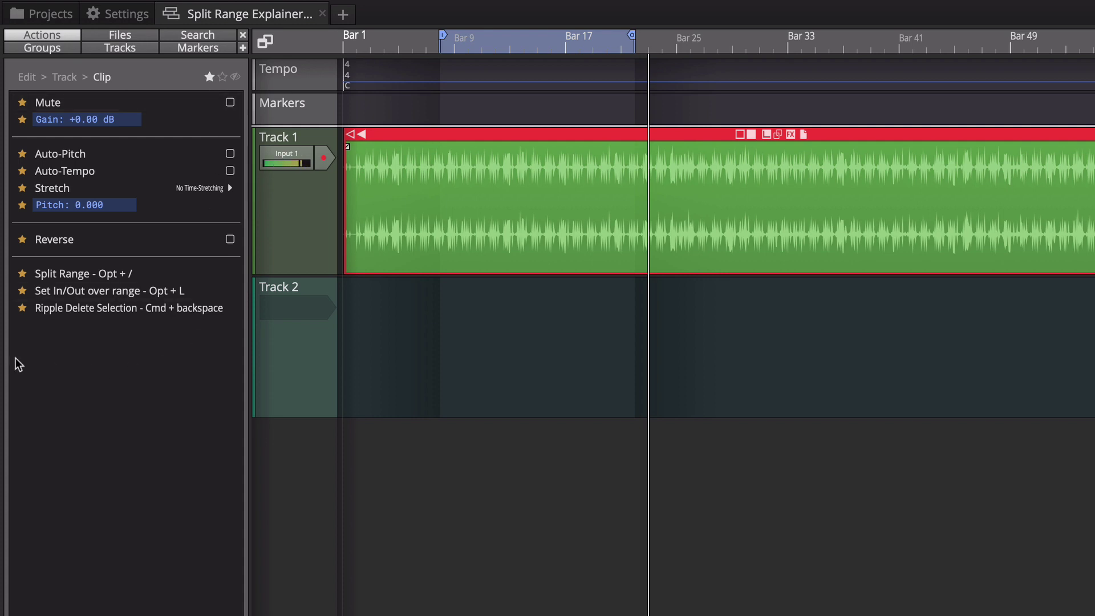
{"action": "right_click", "coordinate": [243, 73]}
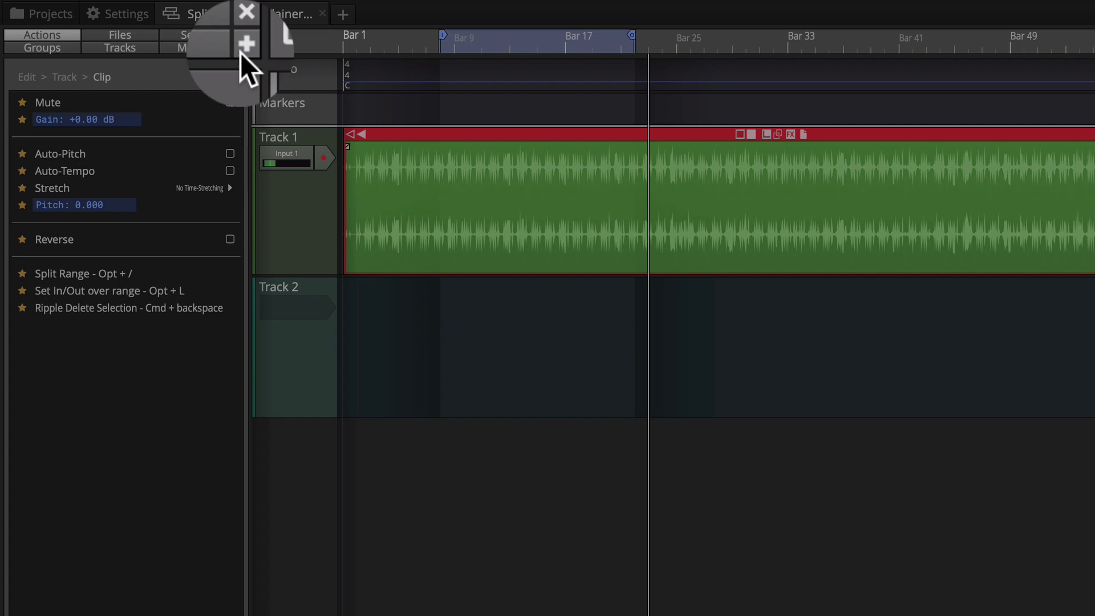
{"action": "left_click", "coordinate": [243, 53]}
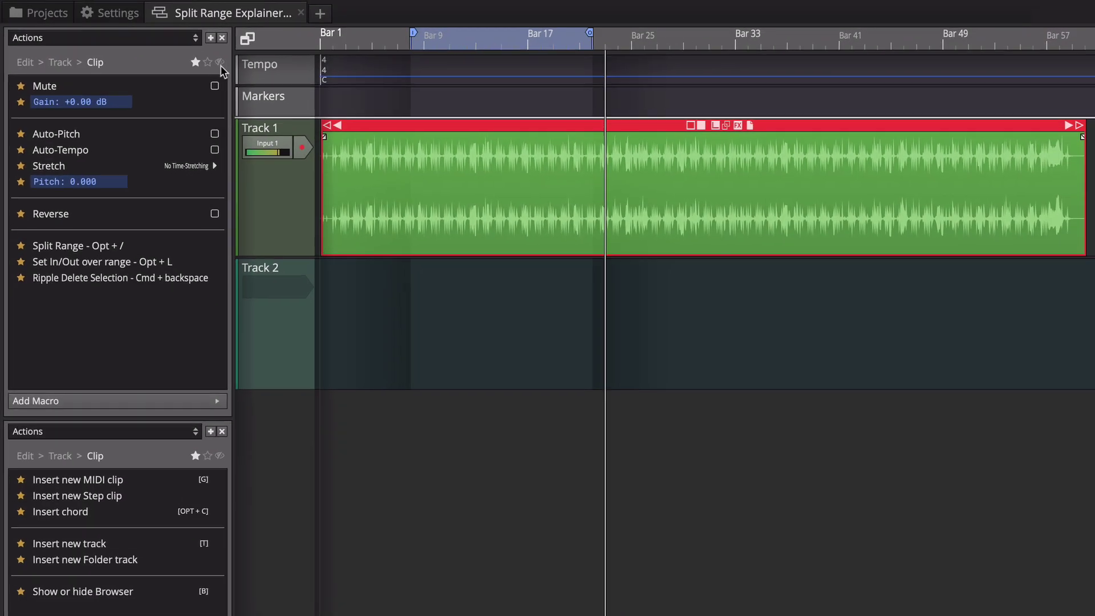
{"action": "left_click", "coordinate": [85, 462]}
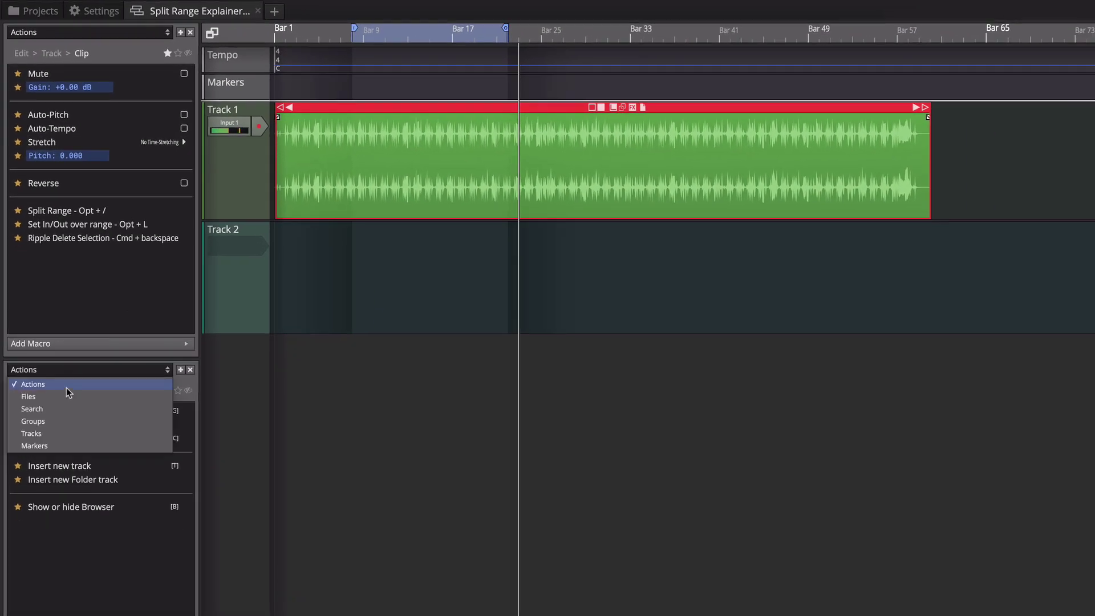
{"action": "left_click", "coordinate": [64, 405]}
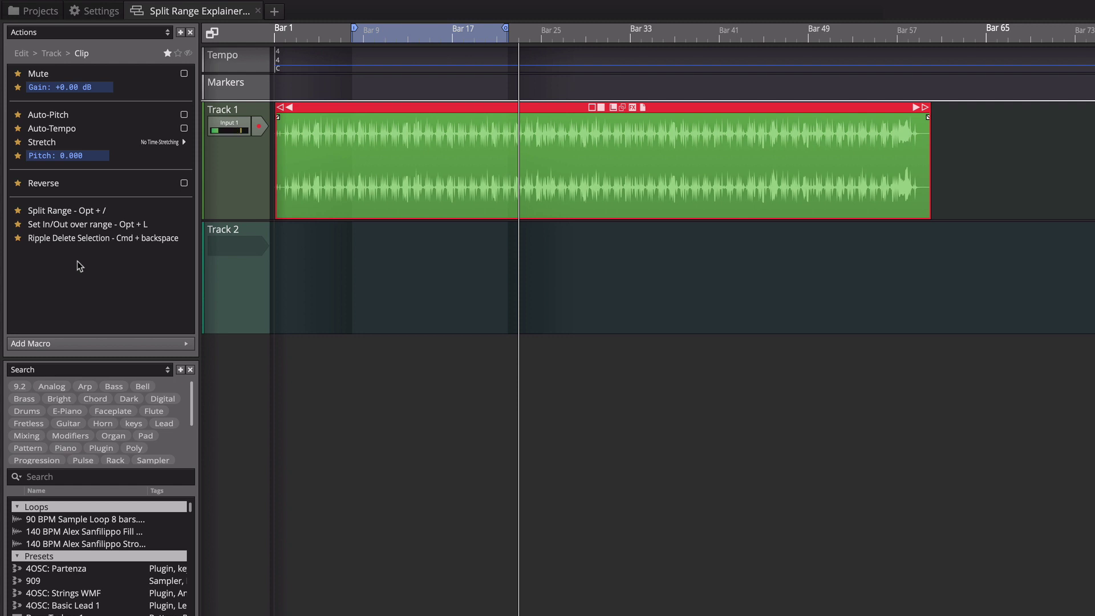
{"action": "left_click", "coordinate": [190, 371]}
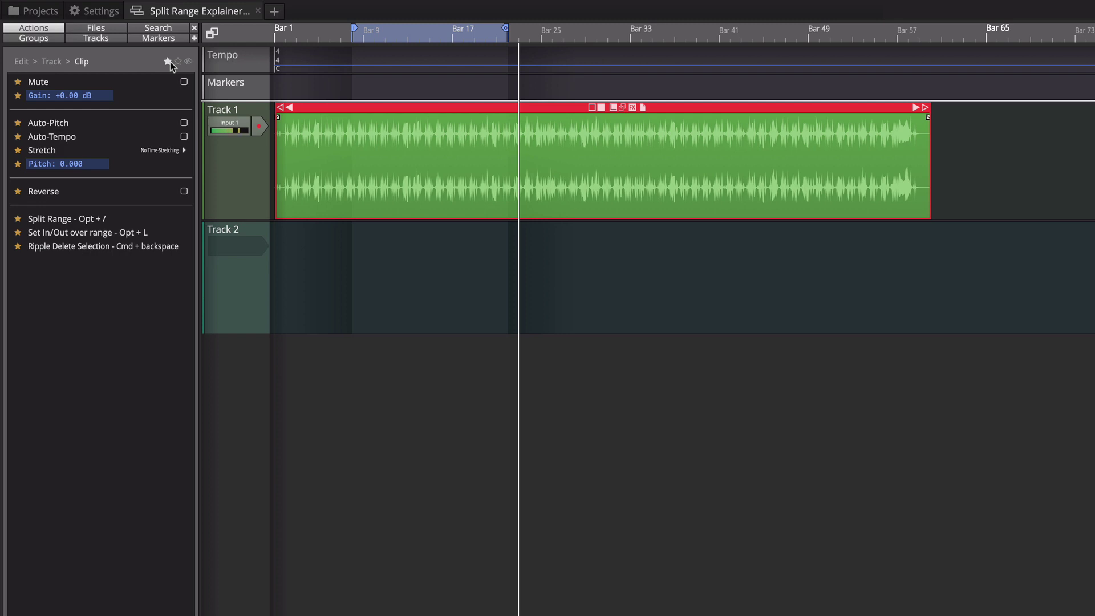
Mark a time range over the middle of the Track 1 clip and split it at both range edges.
{"action": "left_click", "coordinate": [415, 133]}
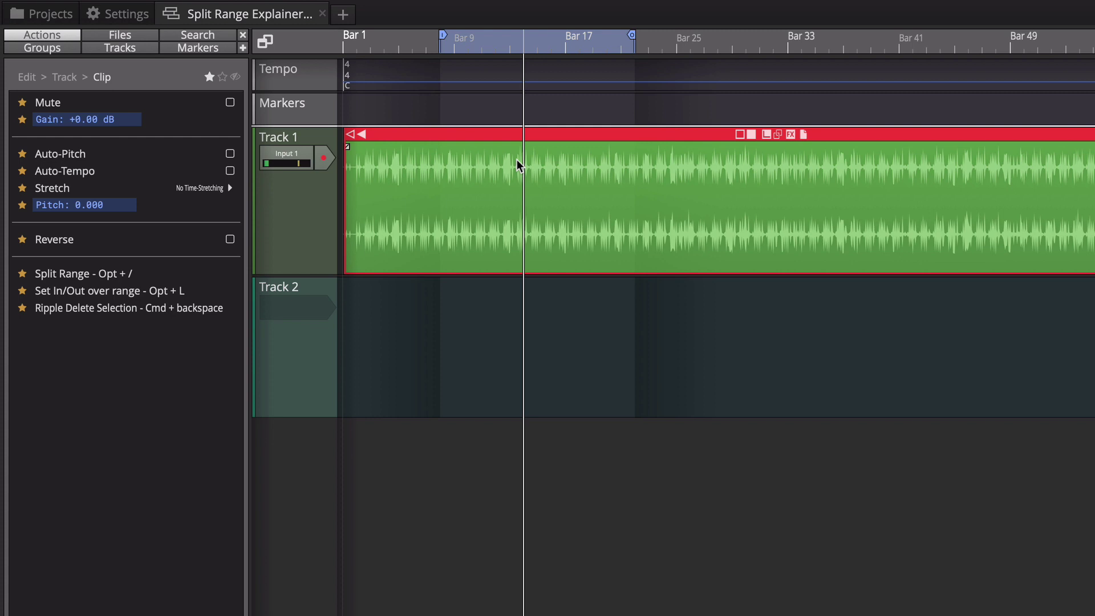
{"action": "left_click_drag", "start_coordinate": [501, 165], "coordinate": [834, 188]}
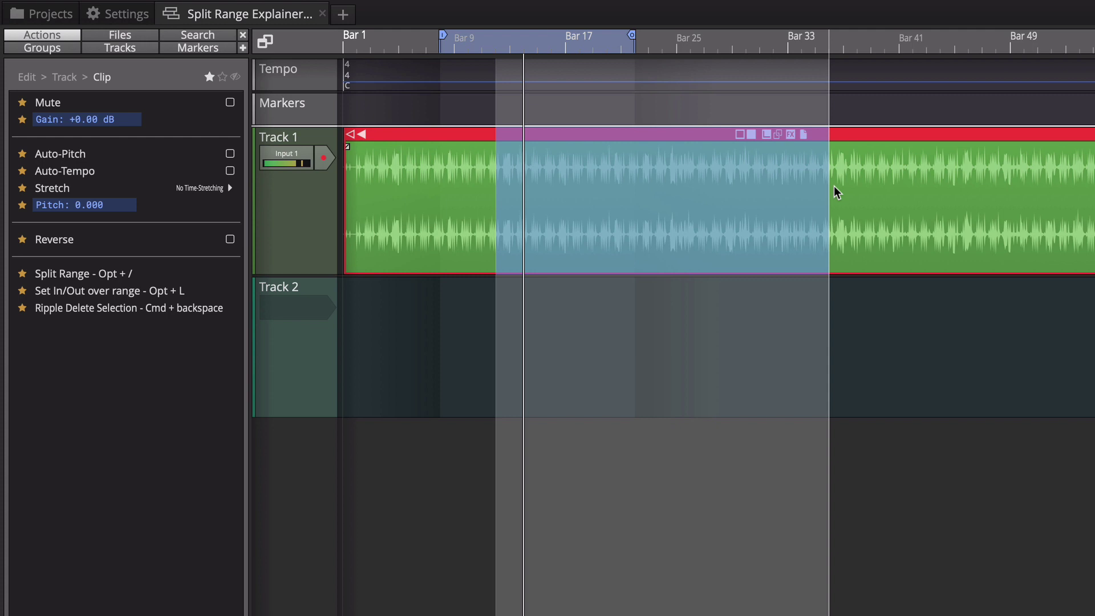
{"action": "left_click_drag", "start_coordinate": [710, 138], "coordinate": [707, 408]}
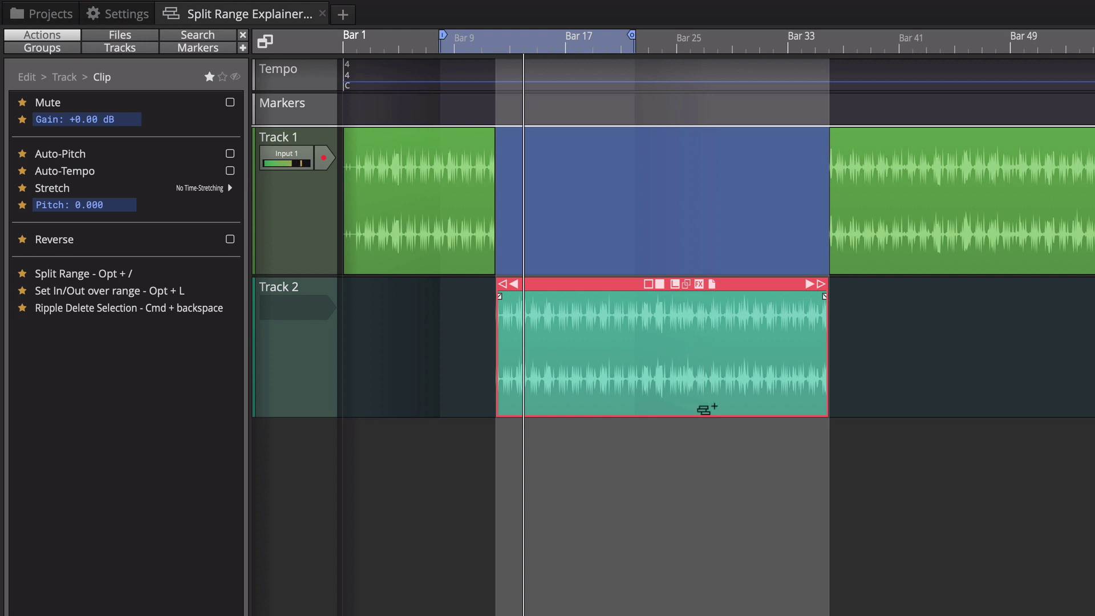
{"action": "key", "text": "super+z"}
{"action": "left_click", "coordinate": [650, 243]}
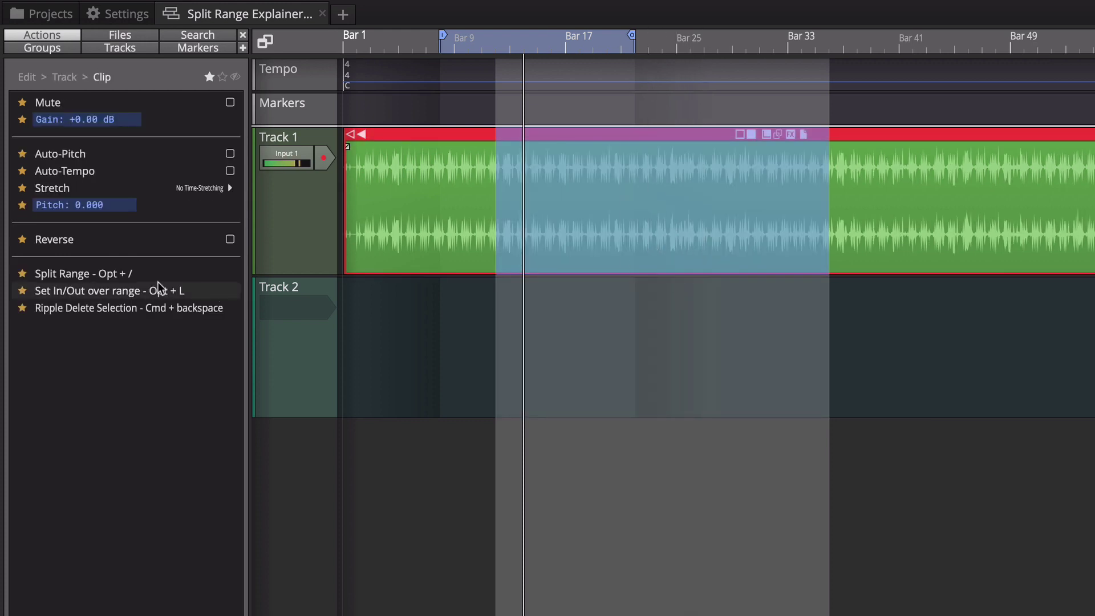
{"action": "left_click", "coordinate": [77, 276]}
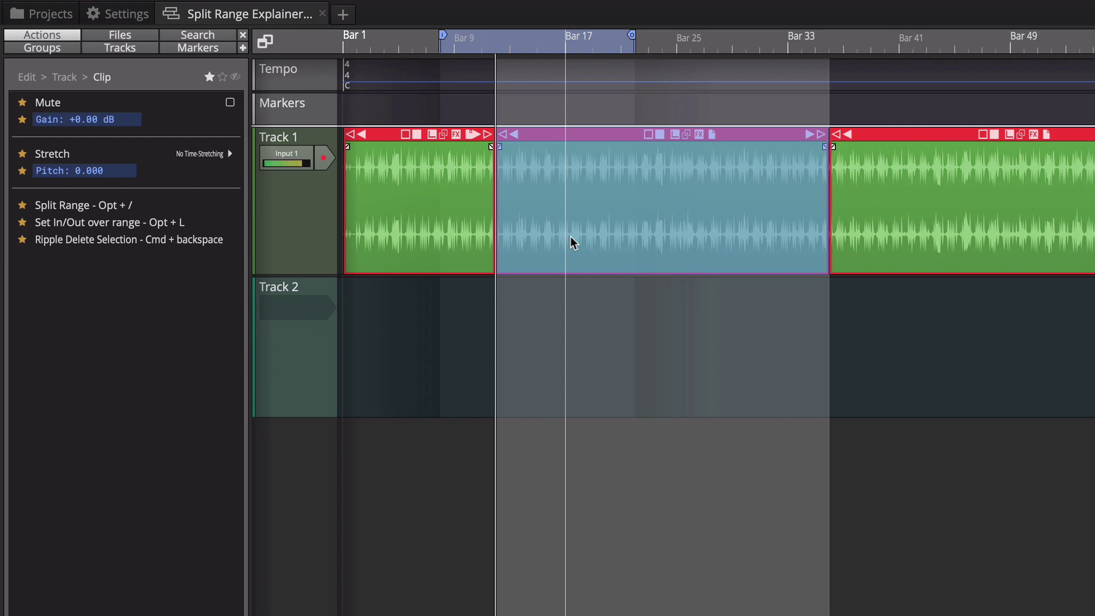
Open the Keyboard Shortcuts settings and filter the list by 'macro'.
{"action": "left_click", "coordinate": [124, 20]}
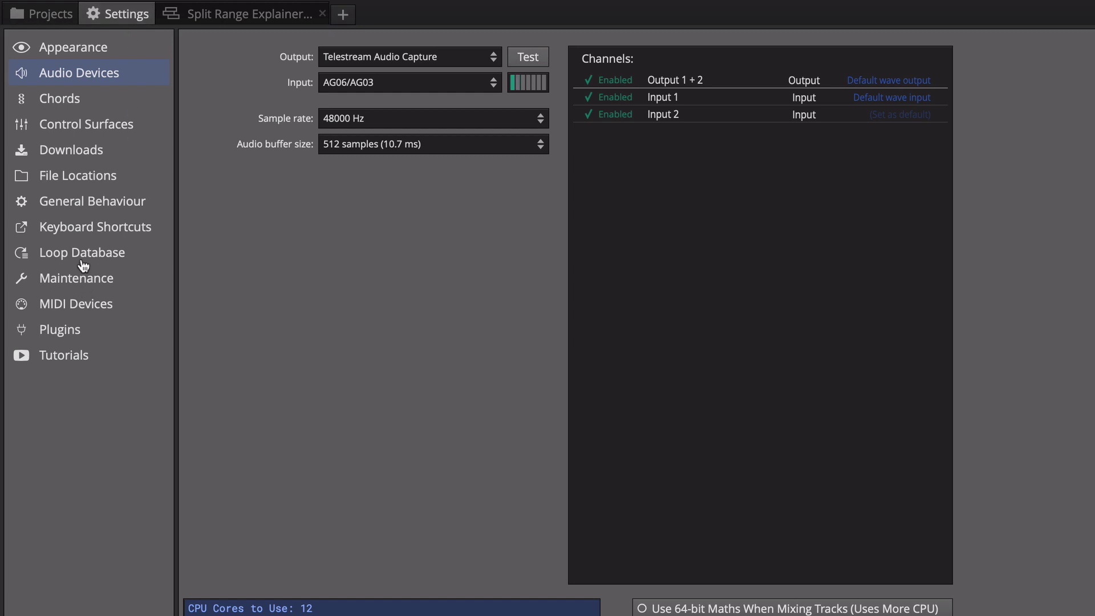
{"action": "left_click", "coordinate": [83, 235]}
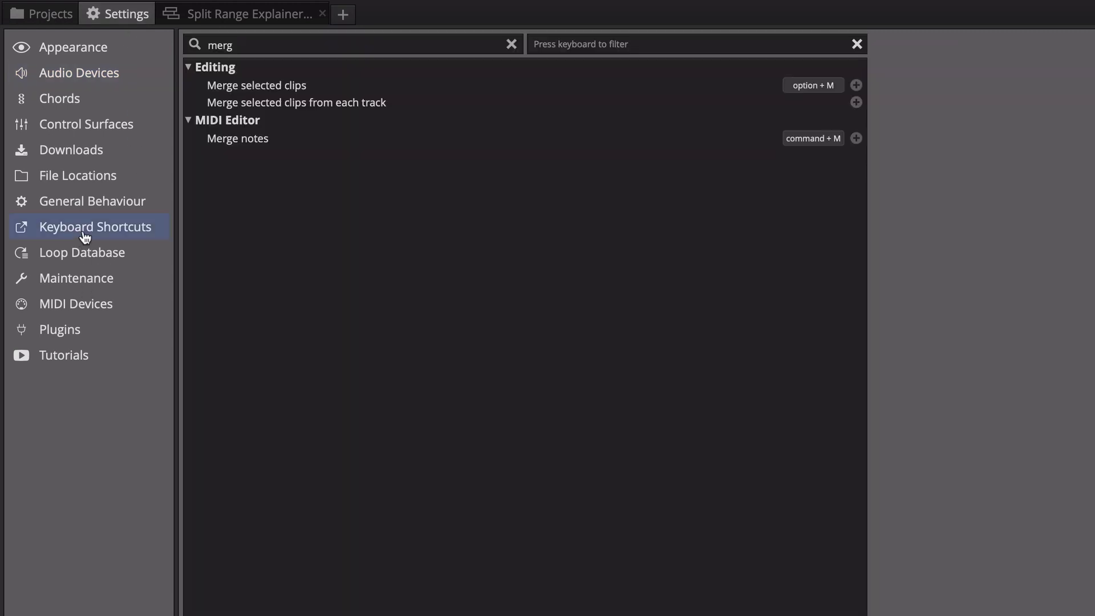
{"action": "key", "text": "BackSpace"}
{"action": "key", "text": "BackSpace"}
{"action": "key", "text": "BackSpace"}
{"action": "key", "text": "BackSpace"}
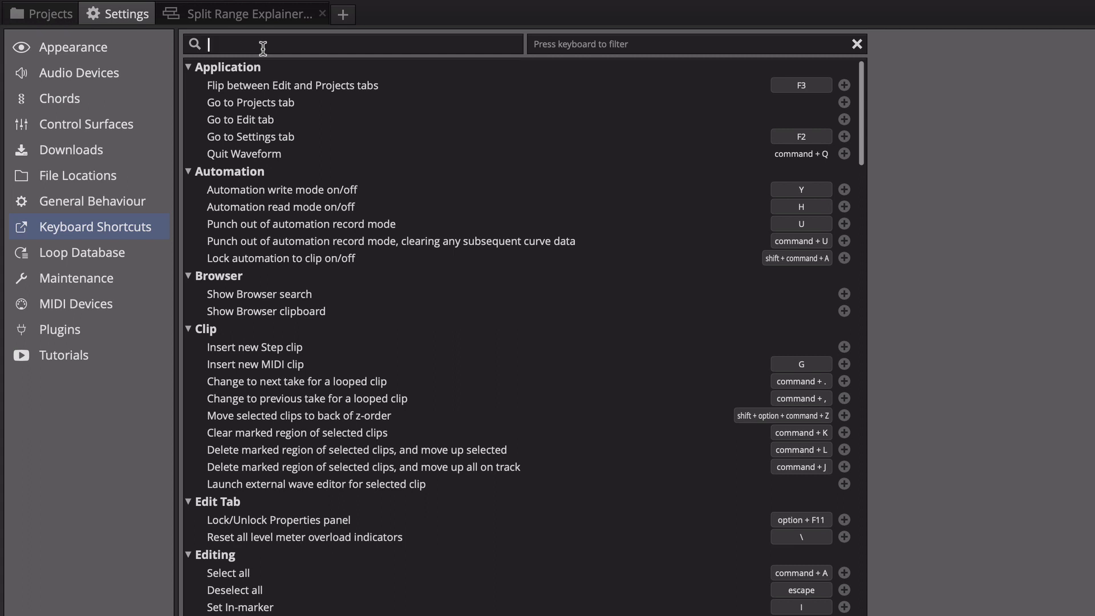
{"action": "type", "text": "macro"}
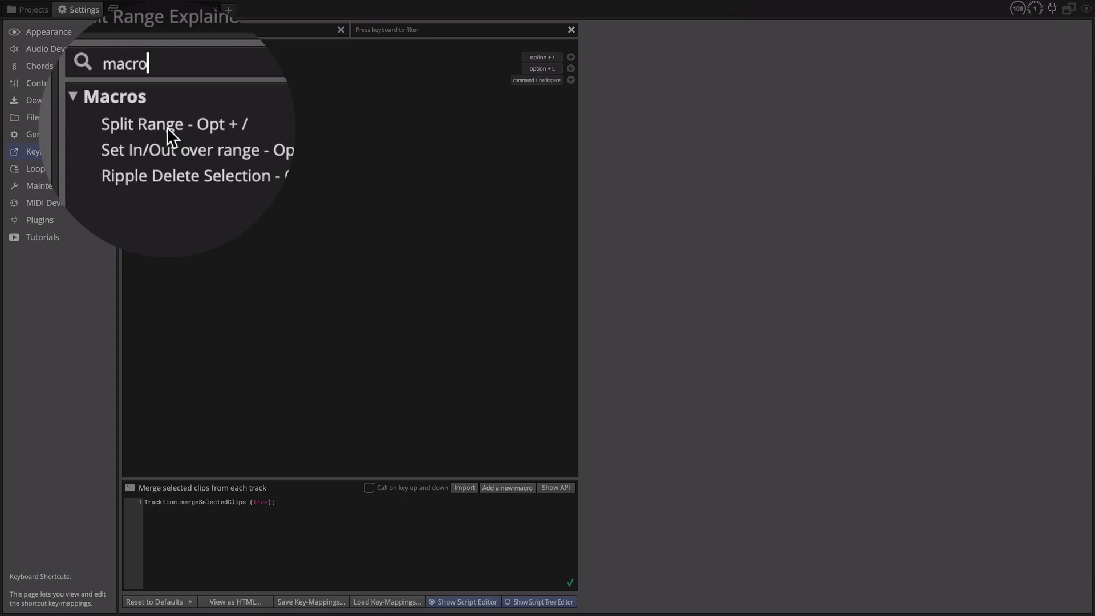
Open the Split Range macro's script and add blank lines after its four code lines.
{"action": "left_click", "coordinate": [166, 127]}
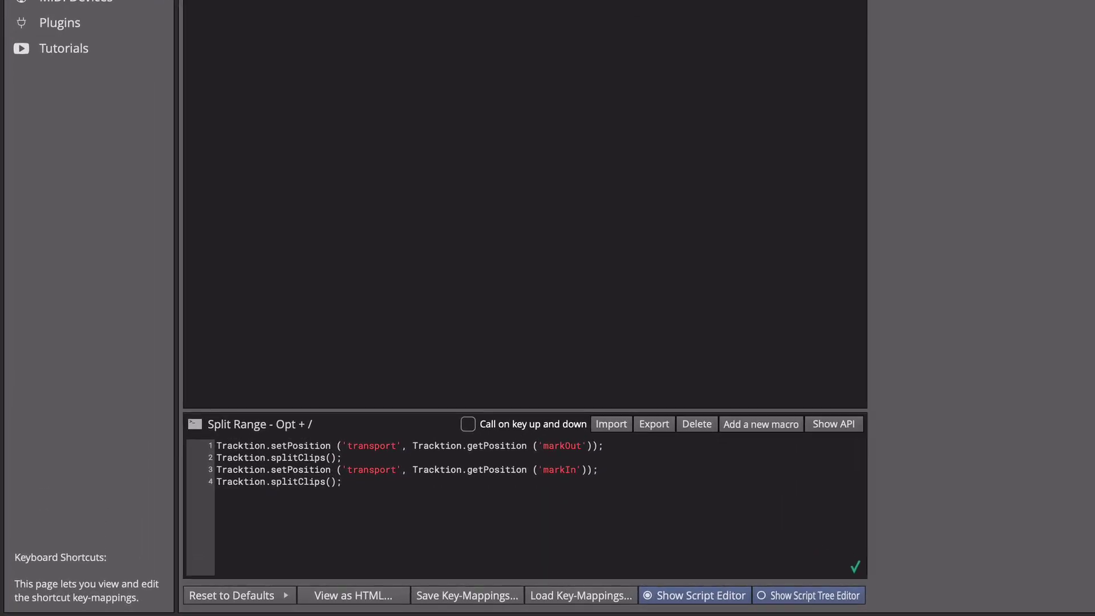
{"action": "left_click", "coordinate": [365, 484]}
{"action": "key", "text": "Return"}
{"action": "key", "text": "Return"}
{"action": "key", "text": "Return"}
{"action": "mouse_move", "coordinate": [576, 470]}
Insert code that sets the loop range from the marked in/out range.
{"action": "right_click", "coordinate": [274, 511]}
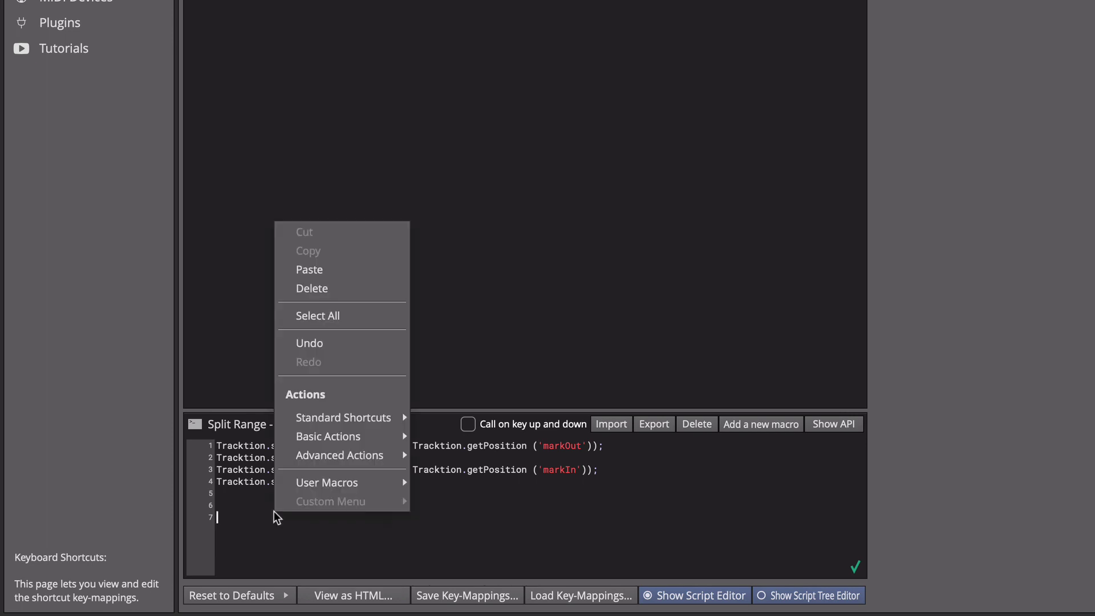
{"action": "mouse_move", "coordinate": [328, 436]}
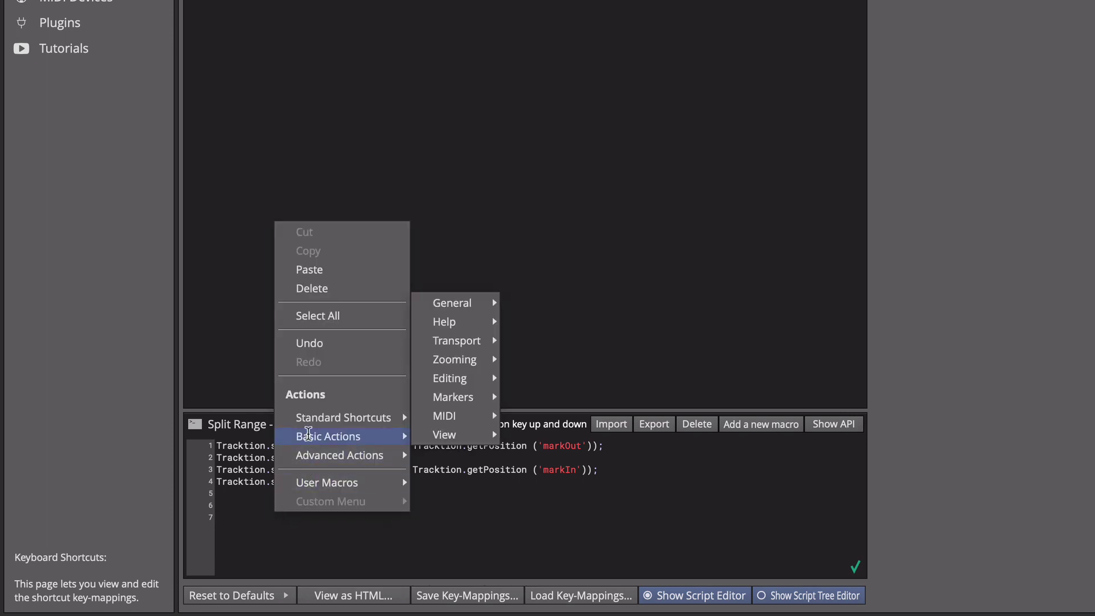
{"action": "mouse_move", "coordinate": [451, 399]}
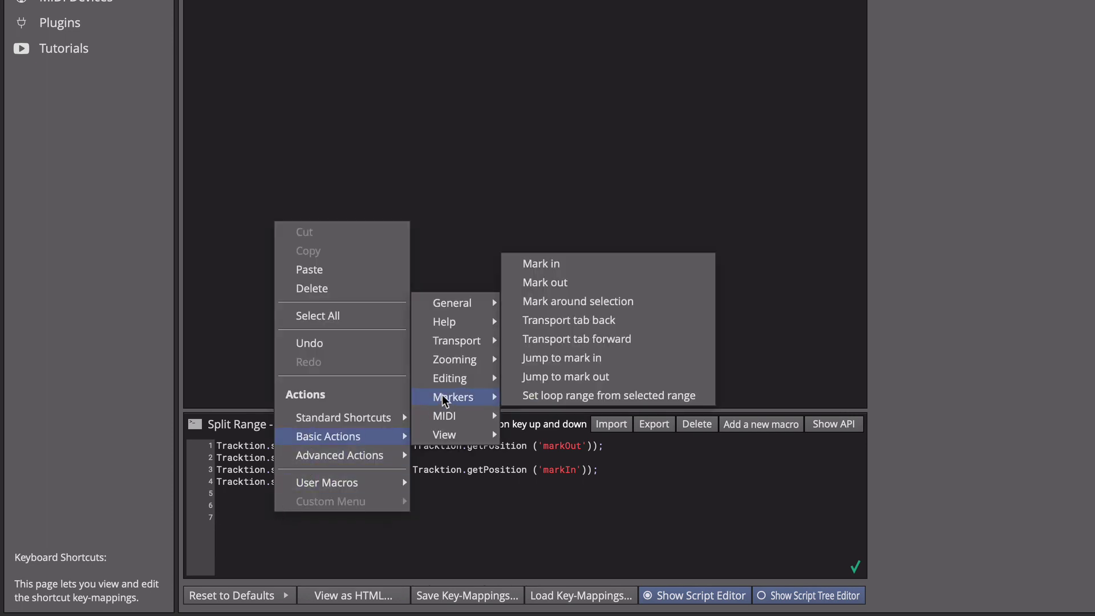
{"action": "left_click", "coordinate": [556, 395]}
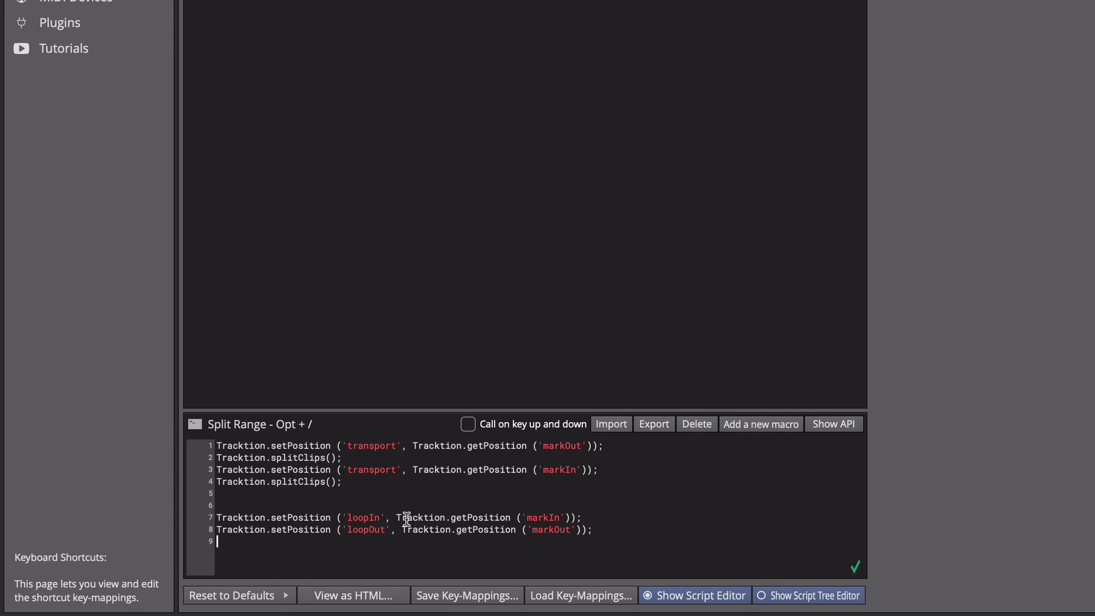
Replace loopIn with transport on line 7, leaving loopOut on line 8 unchanged.
{"action": "double_click", "coordinate": [368, 518]}
{"action": "right_click", "coordinate": [367, 517]}
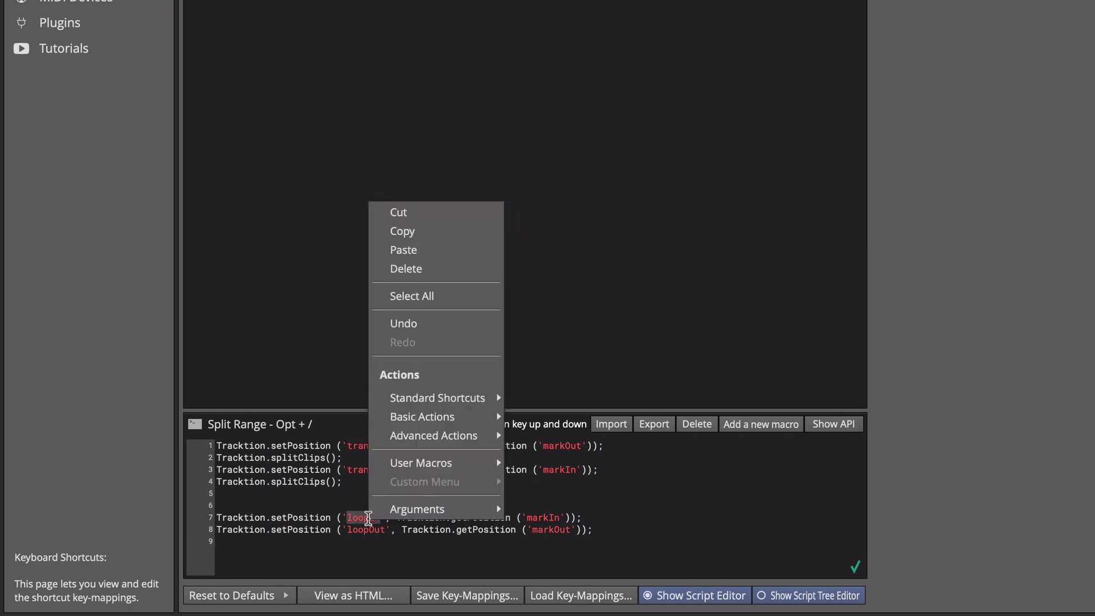
{"action": "mouse_move", "coordinate": [388, 509]}
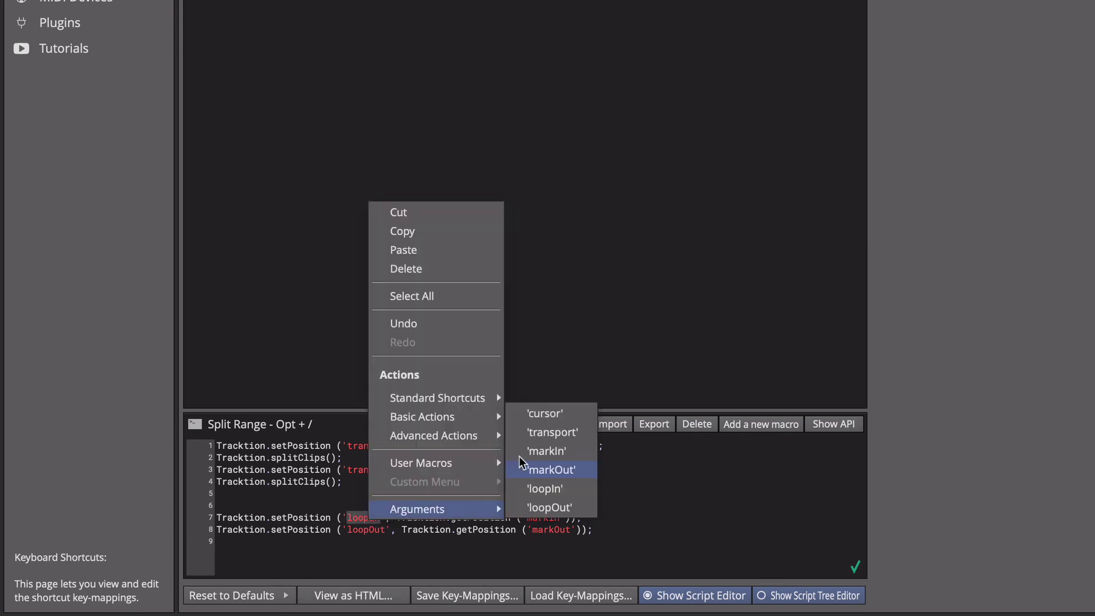
{"action": "left_click", "coordinate": [544, 432]}
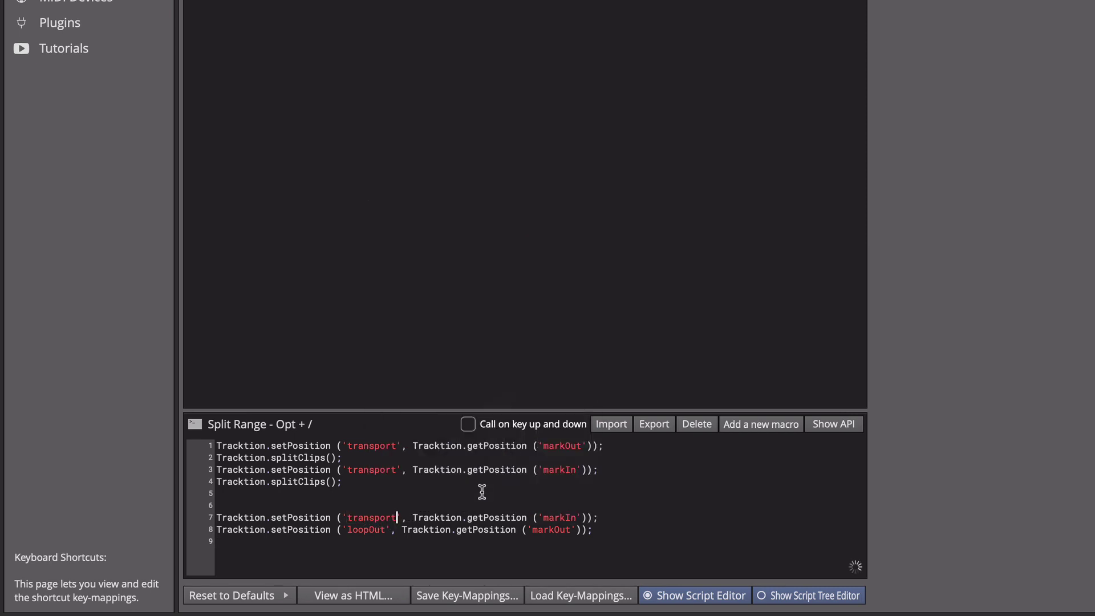
{"action": "double_click", "coordinate": [358, 531]}
{"action": "right_click", "coordinate": [358, 530]}
{"action": "mouse_move", "coordinate": [408, 520]}
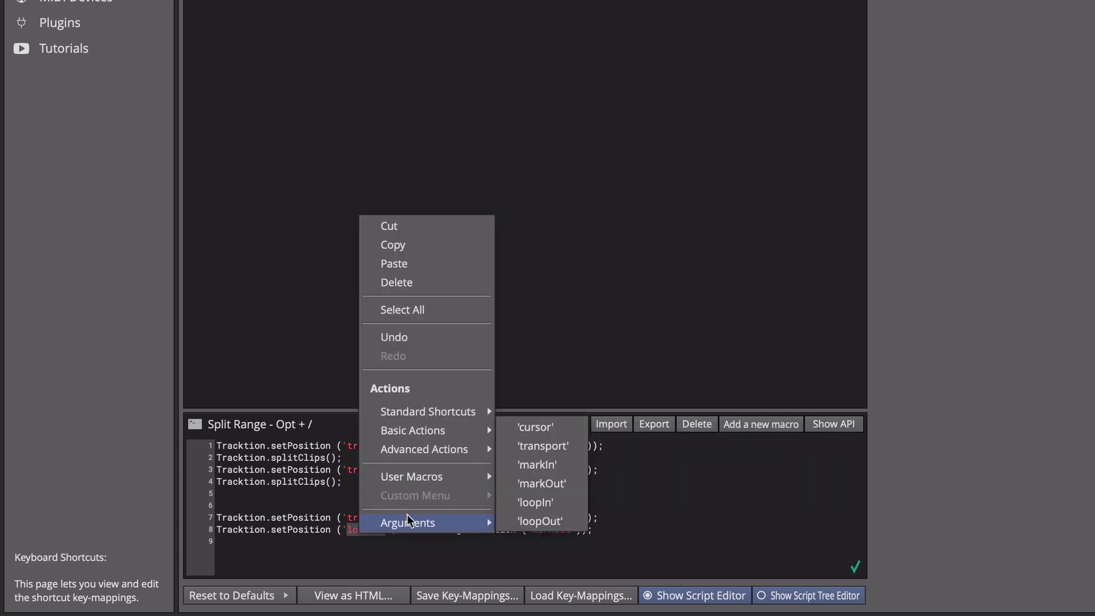
{"action": "key", "text": "Escape"}
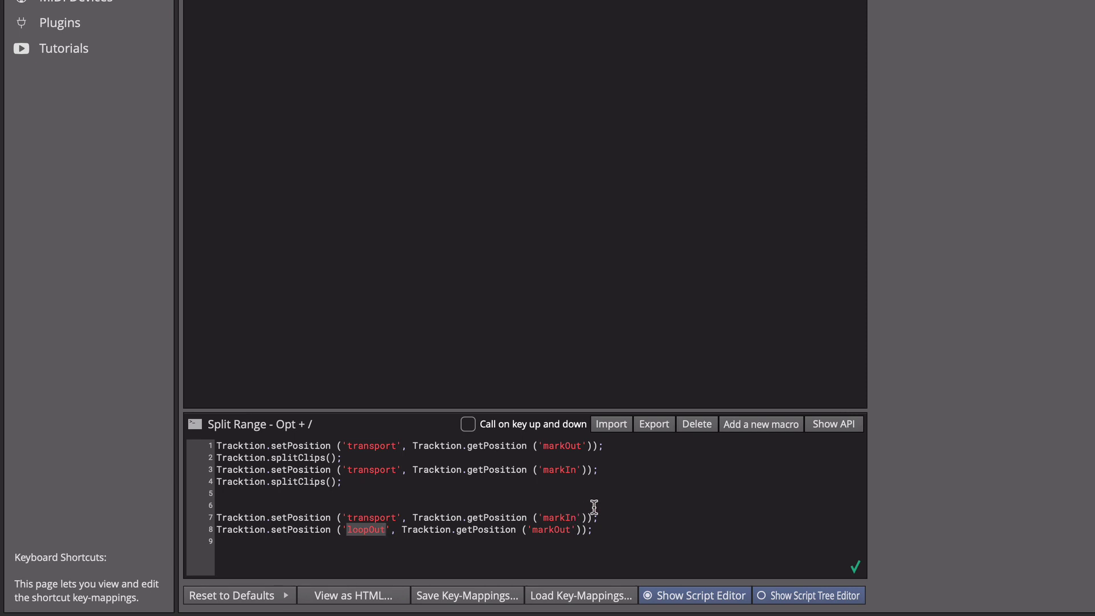
Move the loopOut setPosition line onto line 6 and add an empty line after it.
{"action": "left_click_drag", "start_coordinate": [613, 530], "coordinate": [197, 531]}
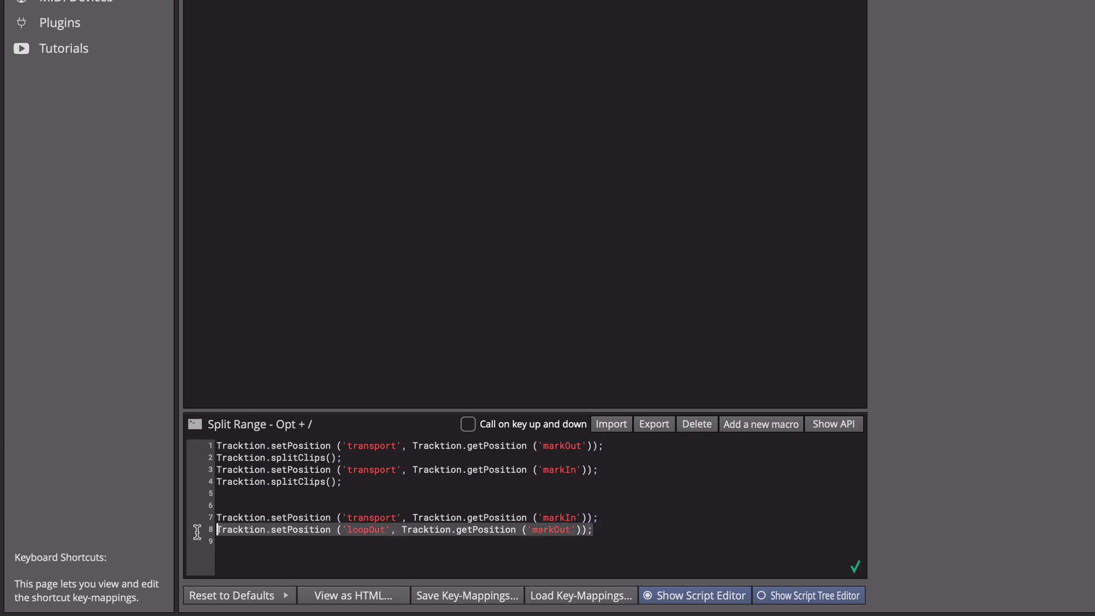
{"action": "key", "text": "BackSpace"}
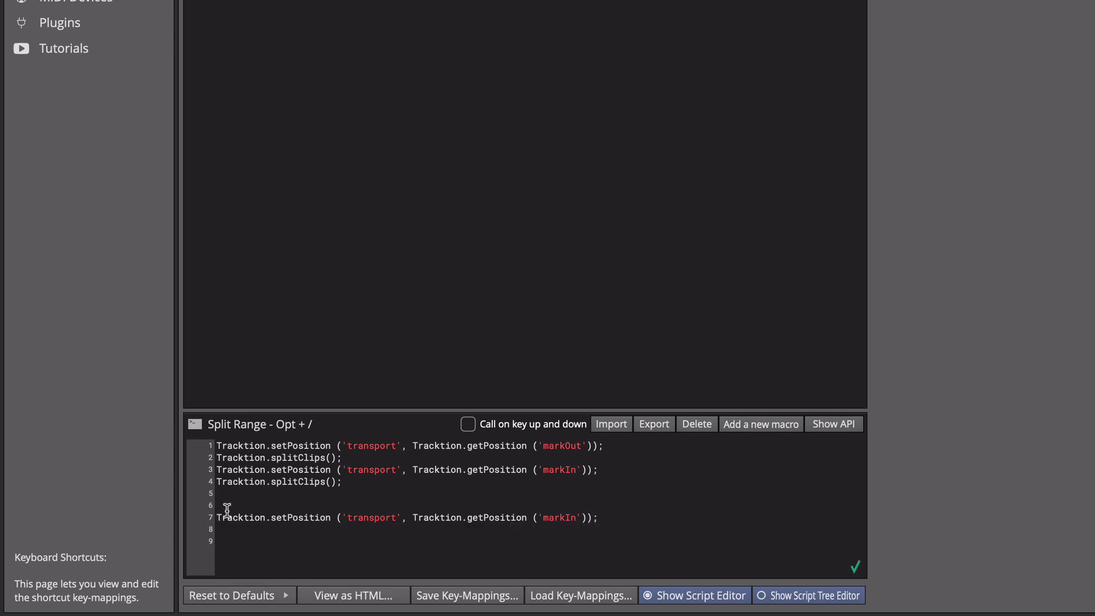
{"action": "left_click", "coordinate": [224, 503]}
{"action": "key", "text": "super+v"}
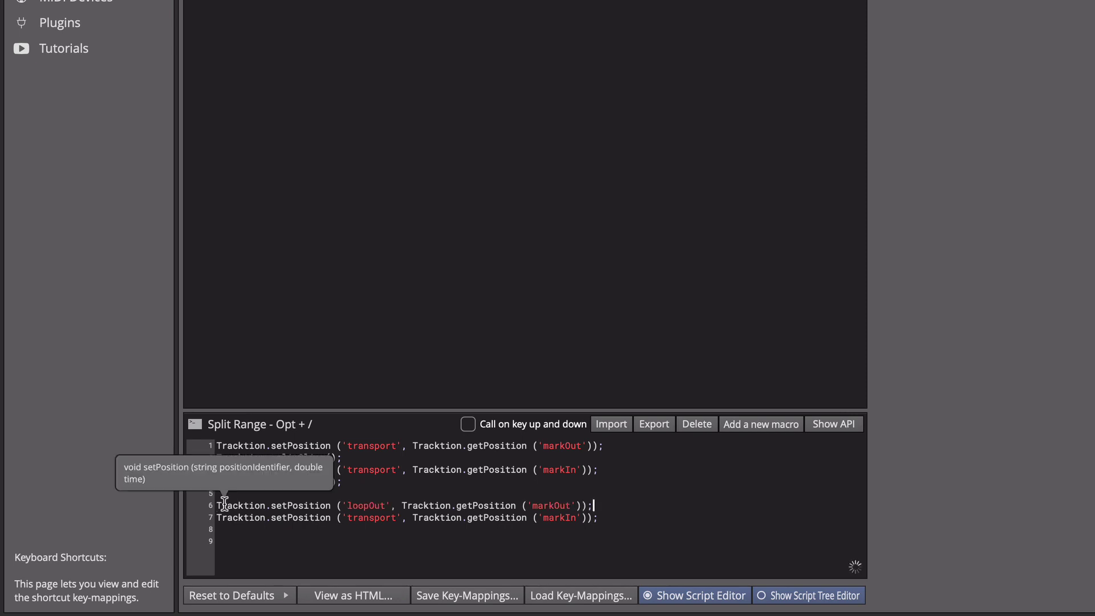
{"action": "left_click", "coordinate": [300, 558]}
{"action": "left_click", "coordinate": [628, 503]}
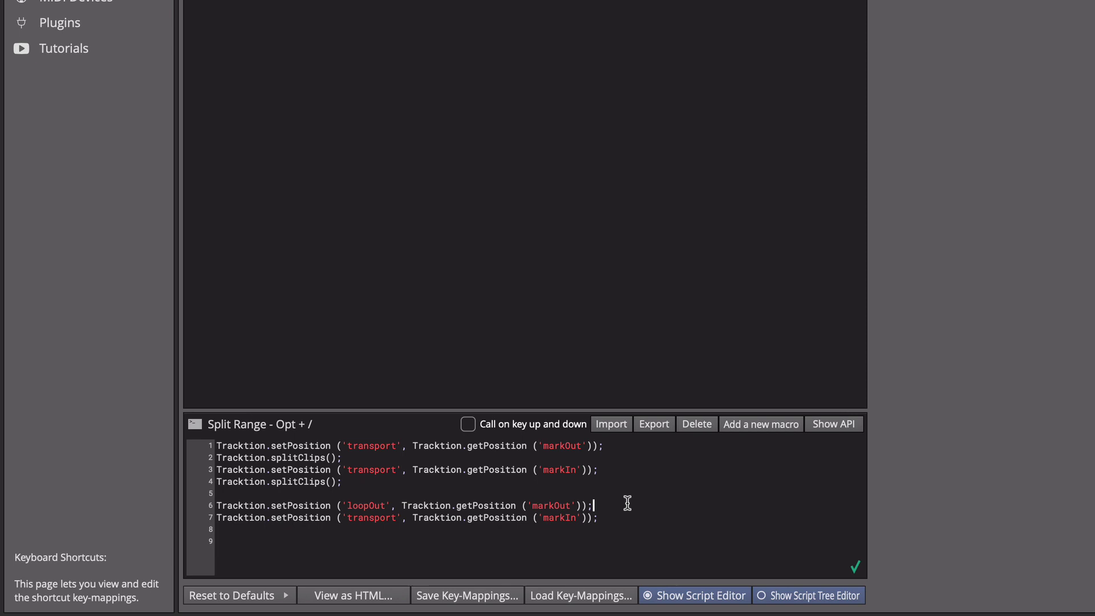
{"action": "key", "text": "Return"}
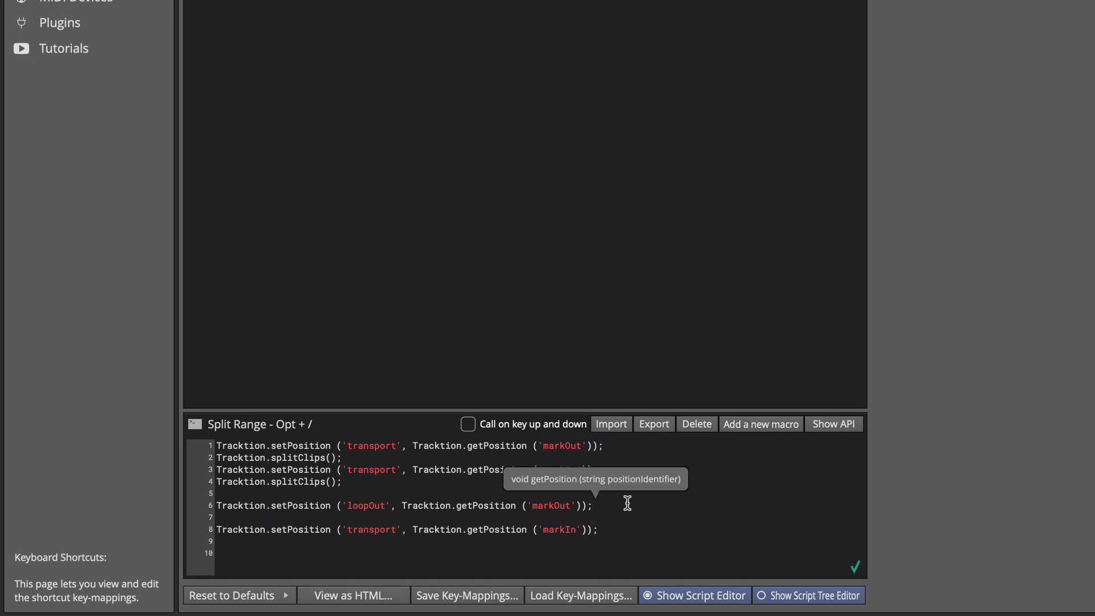
Insert a splitClips call on line 7 after the loopOut line.
{"action": "right_click", "coordinate": [241, 521]}
{"action": "mouse_move", "coordinate": [293, 444]}
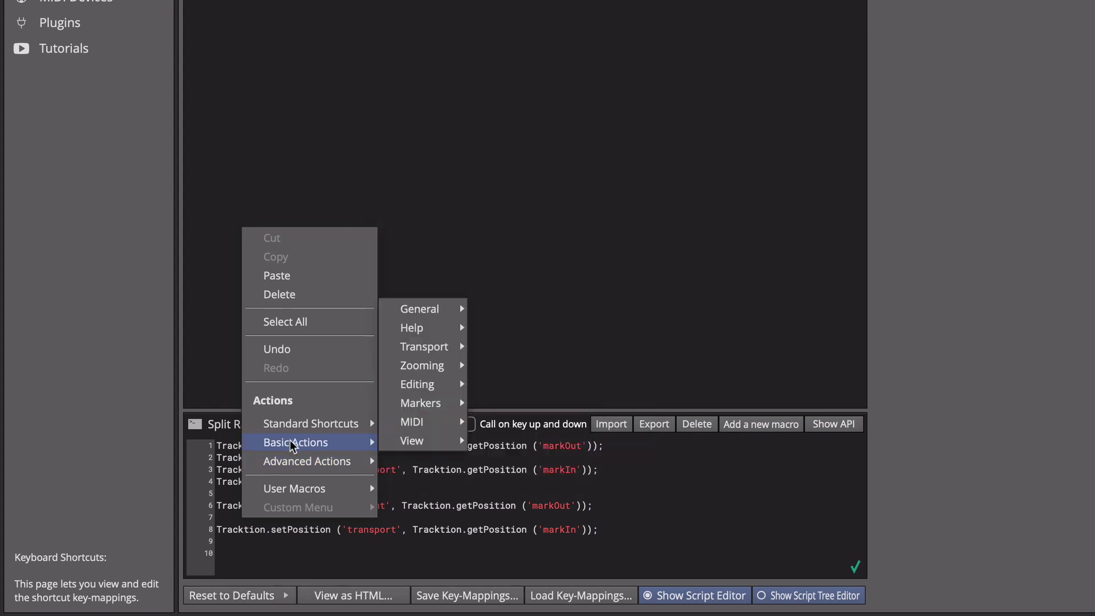
{"action": "mouse_move", "coordinate": [451, 377]}
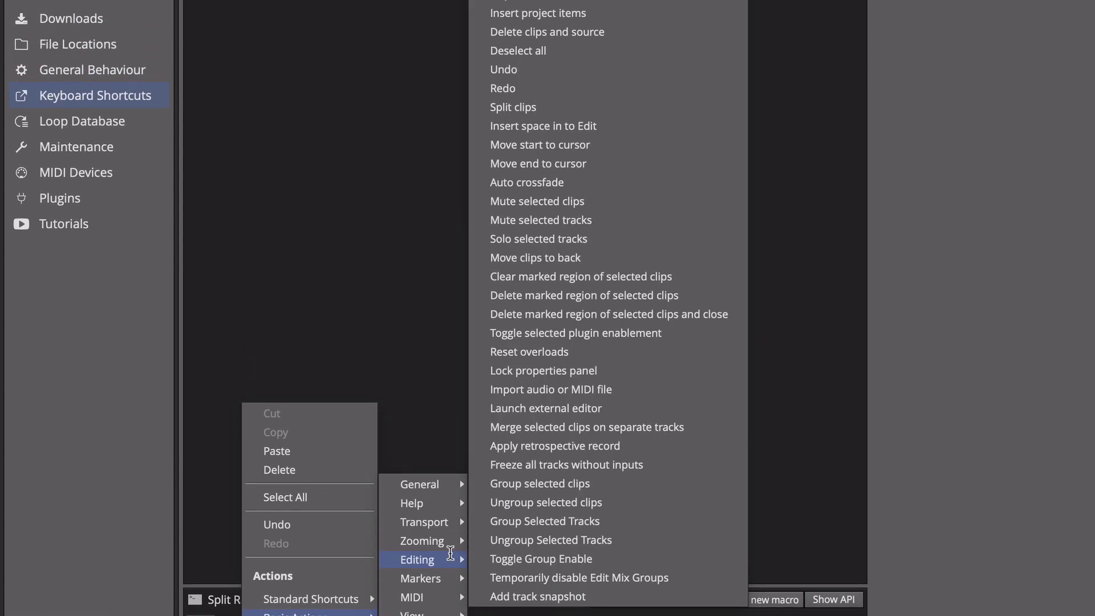
{"action": "left_click", "coordinate": [611, 107]}
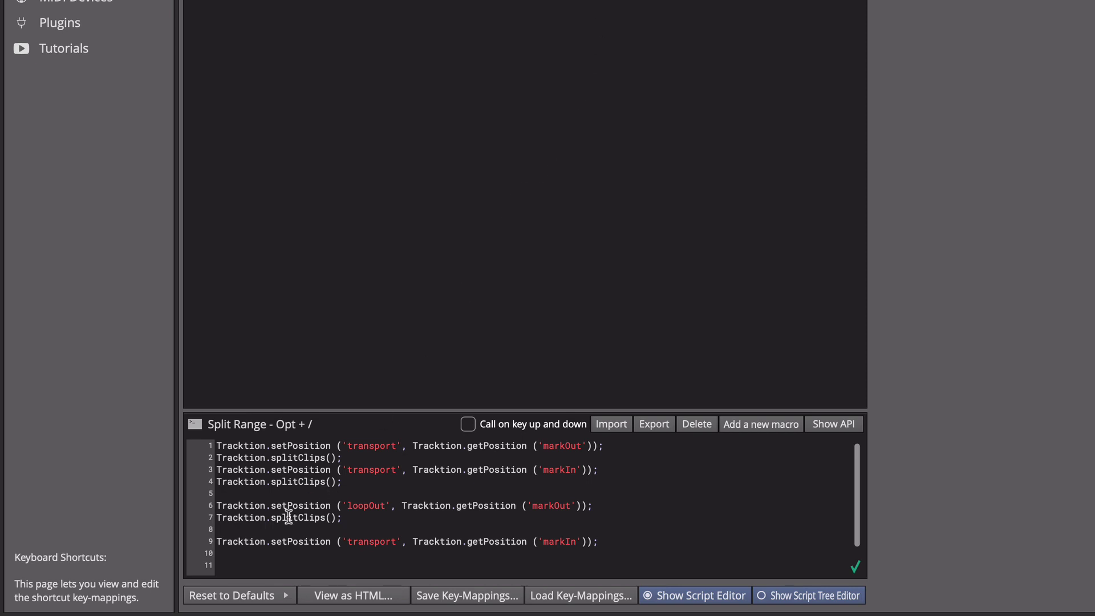
Duplicate the splitClips call after the markIn line and remove the blank line before it.
{"action": "left_click_drag", "start_coordinate": [337, 521], "coordinate": [190, 517]}
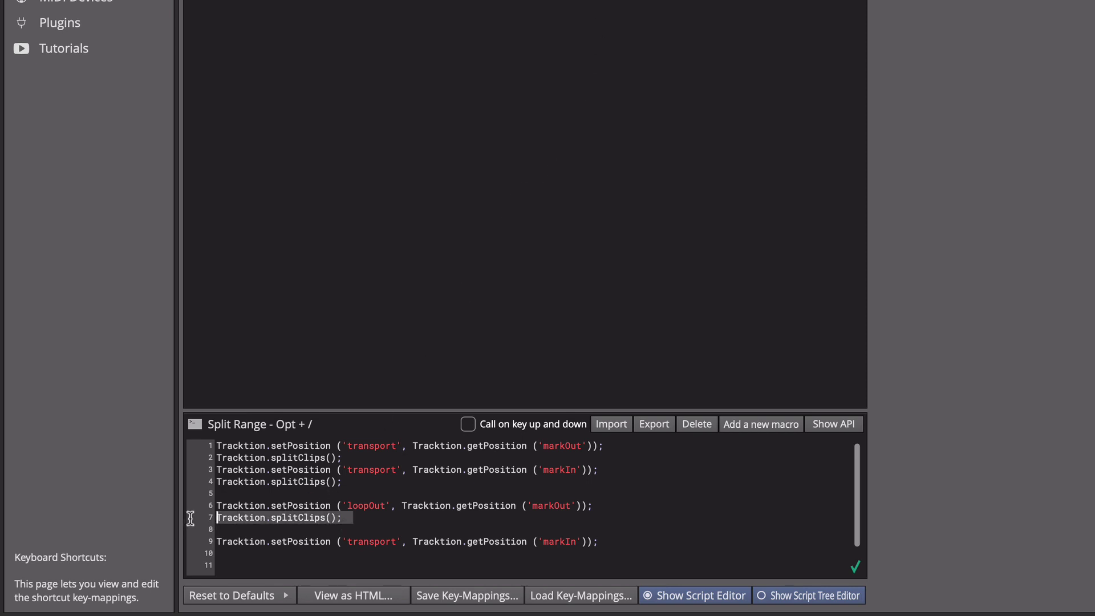
{"action": "left_click", "coordinate": [221, 552]}
{"action": "key", "text": "super+v"}
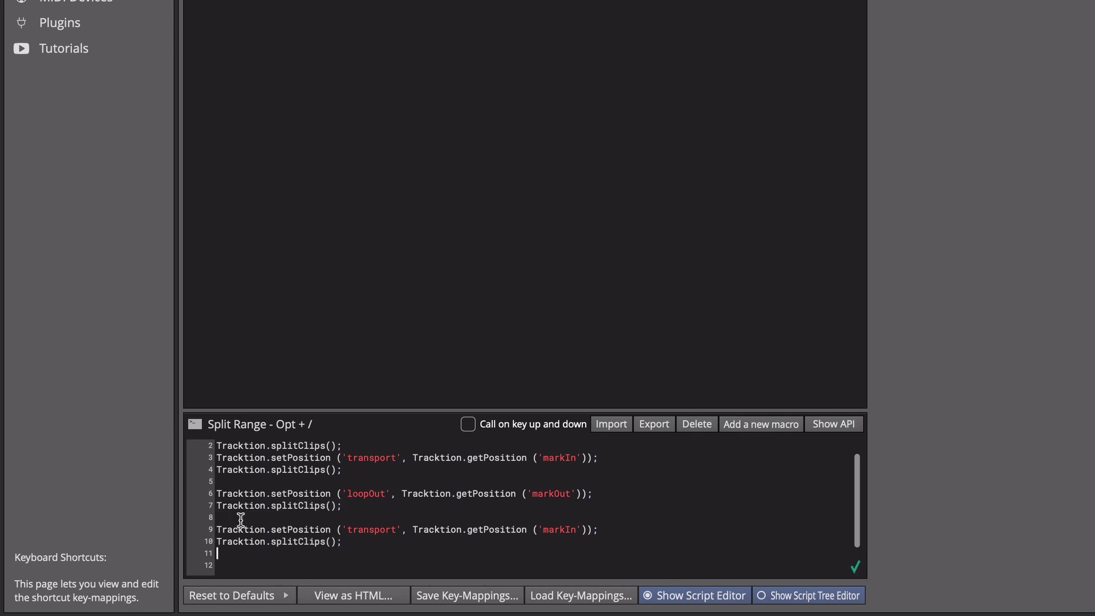
{"action": "left_click", "coordinate": [241, 518]}
{"action": "key", "text": "BackSpace"}
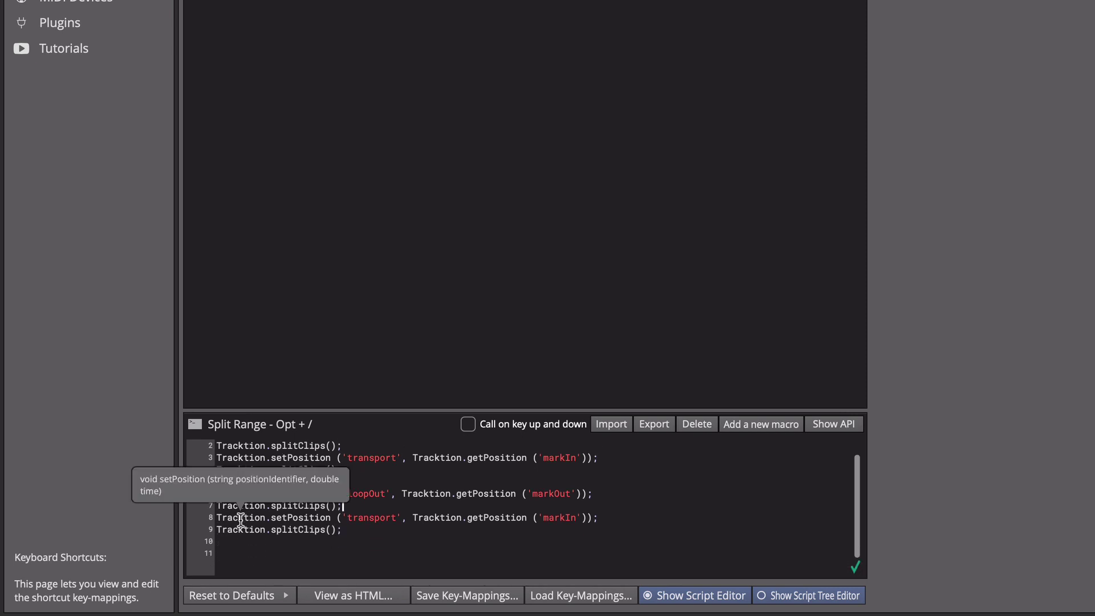
{"action": "left_click", "coordinate": [376, 556]}
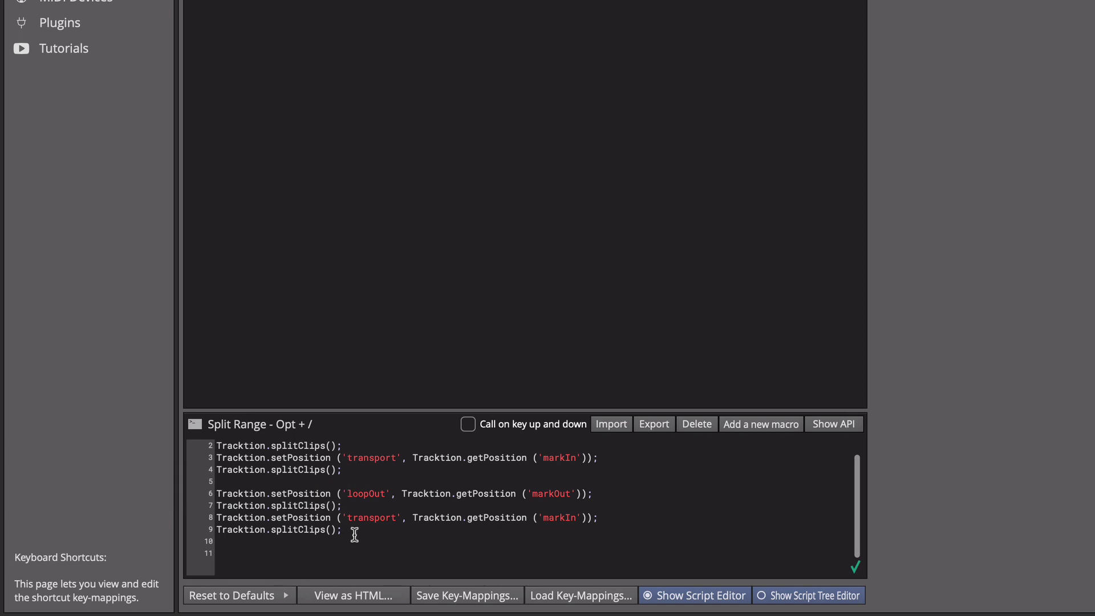
{"action": "scroll", "coordinate": [342, 515], "scroll_direction": "up", "scroll_amount": 1}
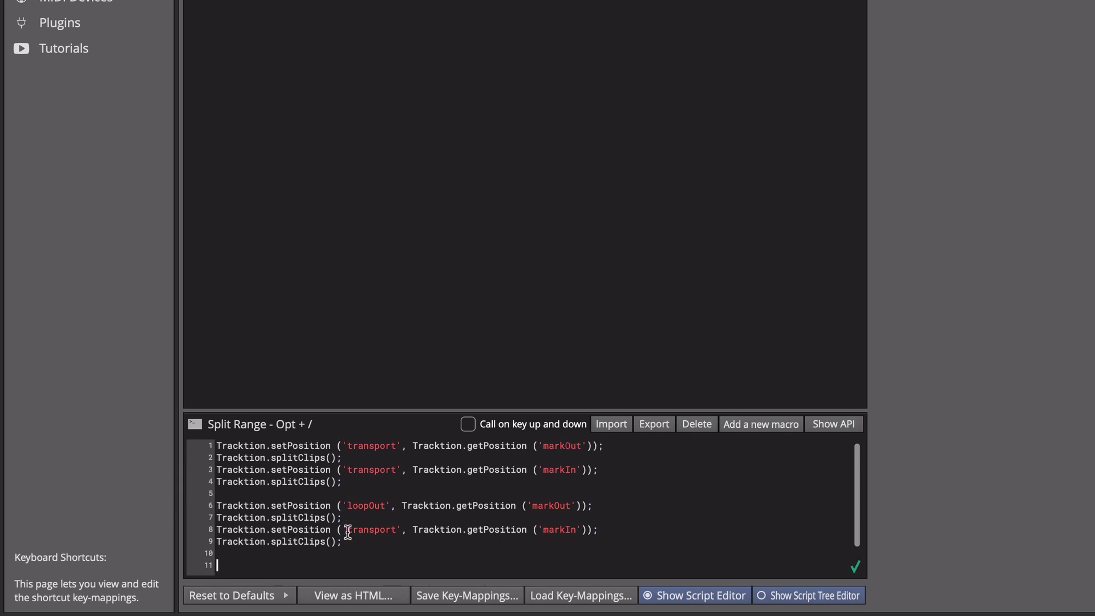
Delete script lines 6–9 and keep the macro name 'Split Range' unchanged.
{"action": "left_click_drag", "start_coordinate": [342, 542], "coordinate": [206, 496]}
{"action": "key", "text": "BackSpace"}
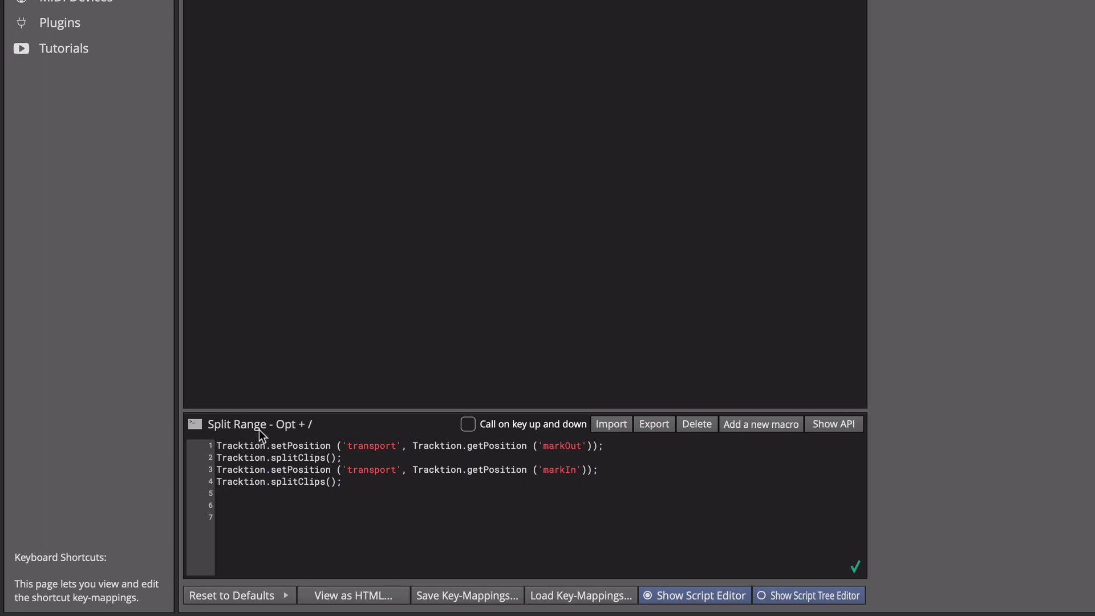
{"action": "double_click", "coordinate": [313, 423]}
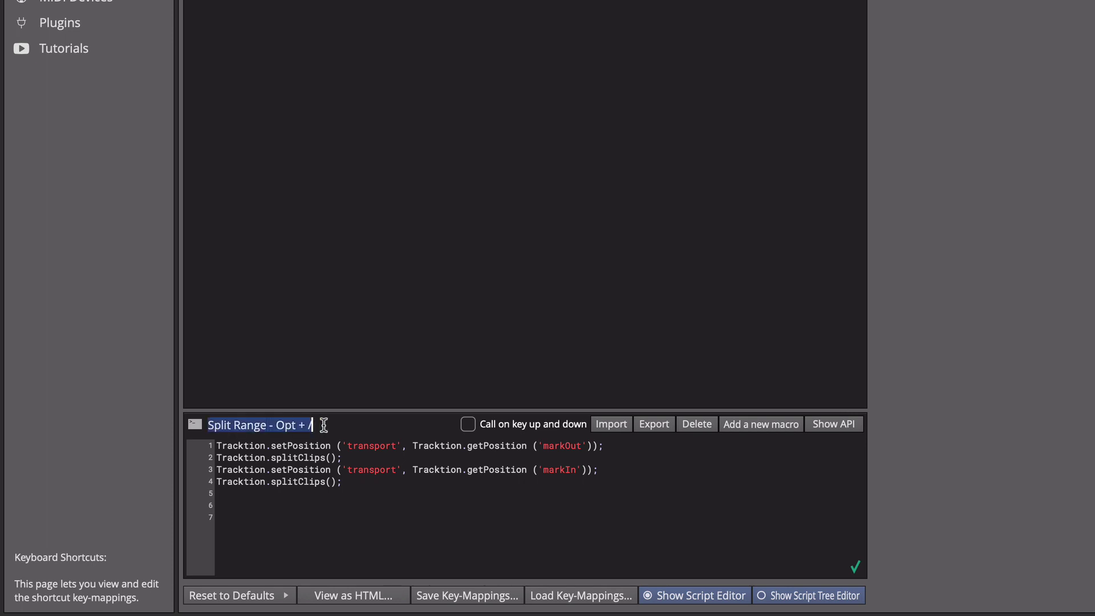
{"action": "left_click", "coordinate": [361, 425]}
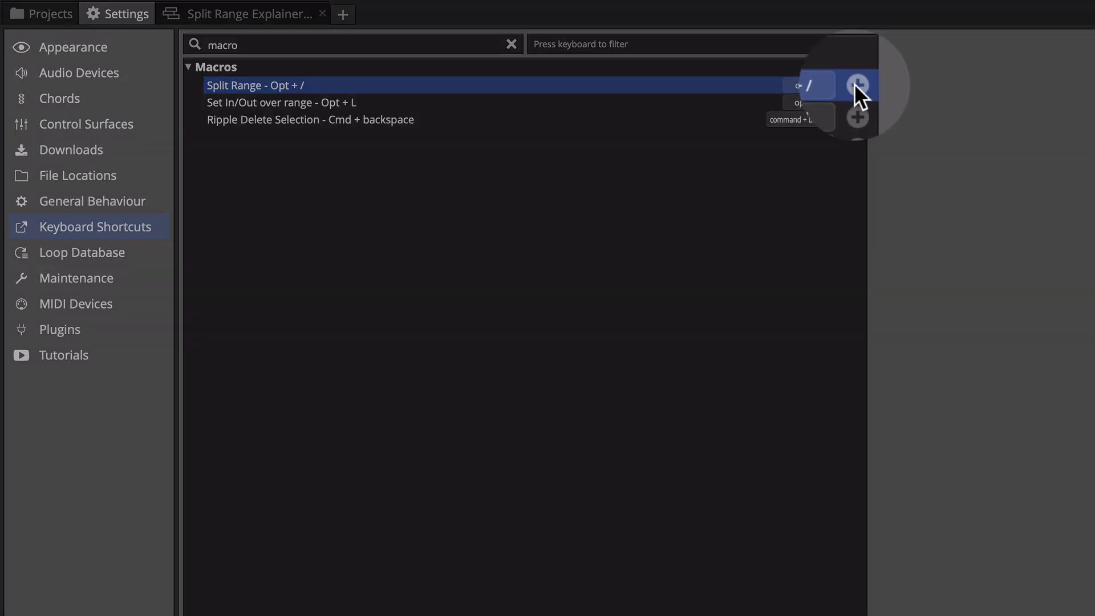
Cancel adding a second key mapping, leaving Split Range on option + / only.
{"action": "left_click", "coordinate": [856, 85]}
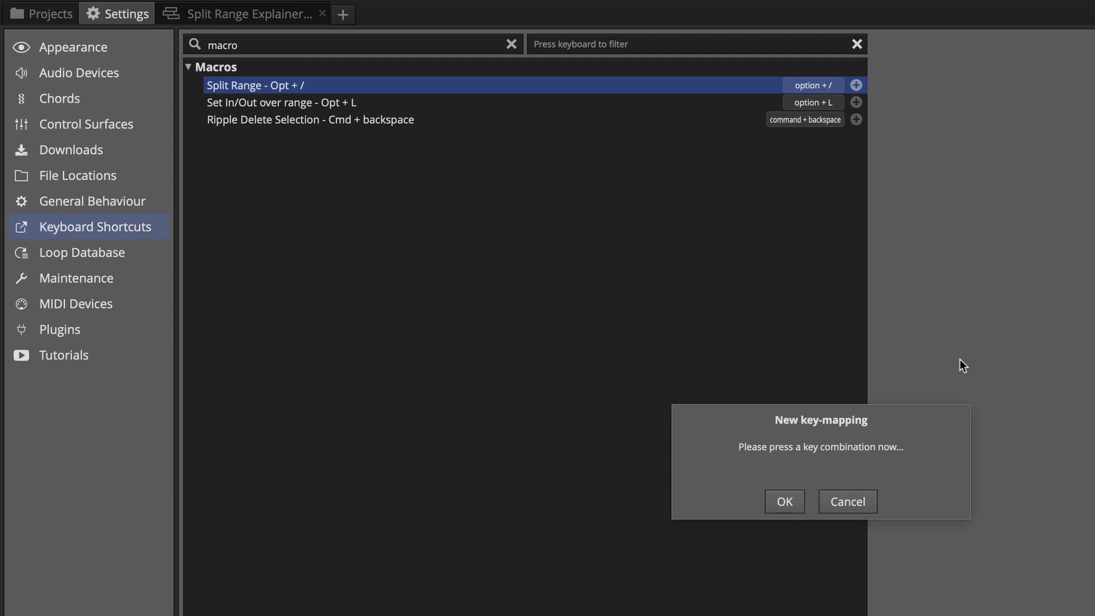
{"action": "left_click", "coordinate": [863, 503]}
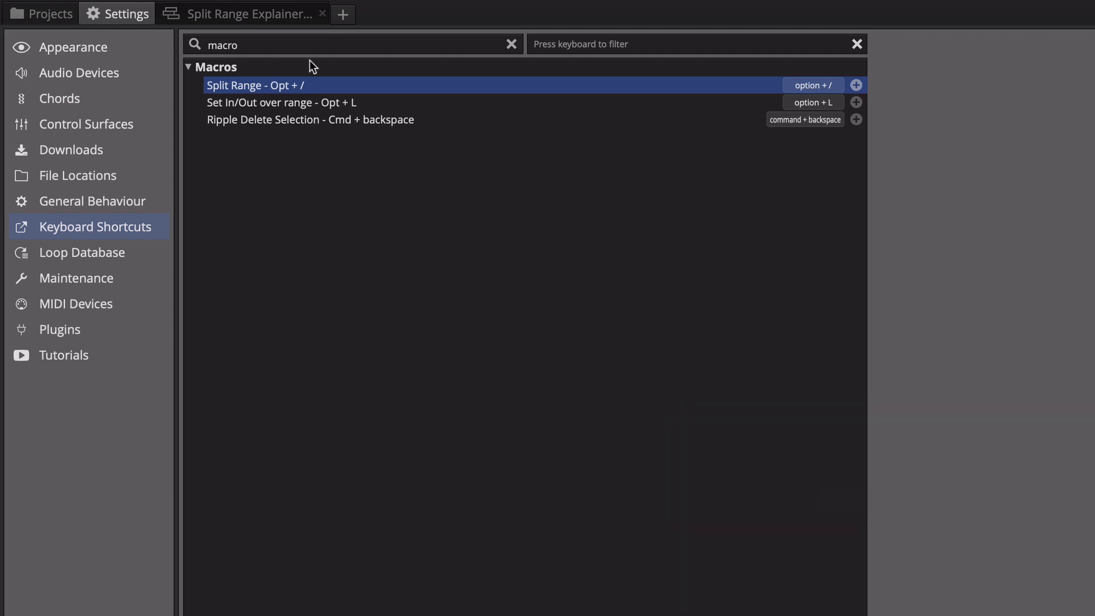
In the Split Range Explainer edit, test Opt+/ on Track 1 and undo the split.
{"action": "left_click", "coordinate": [266, 18]}
{"action": "key", "text": "alt+slash"}
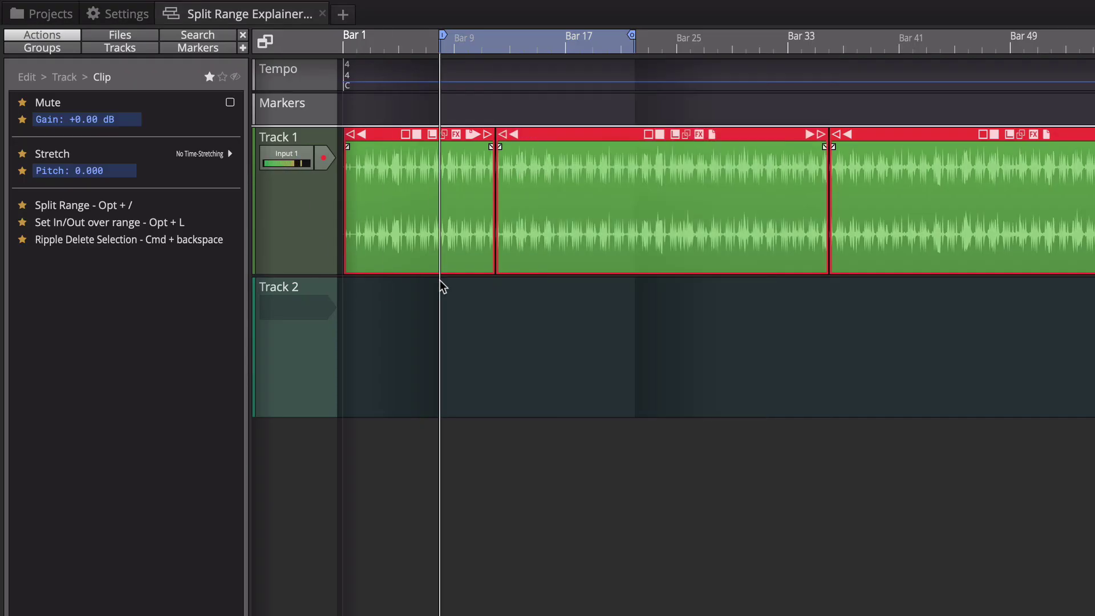
{"action": "key", "text": "super+z"}
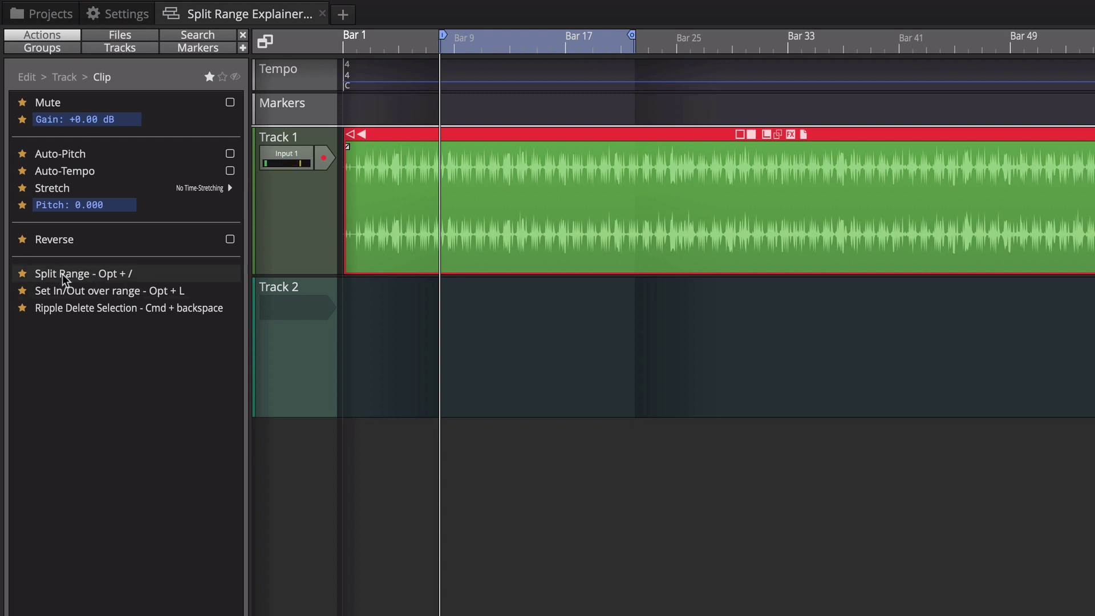
Delete Split Range from the Actions panel and re-add it from User Macros.
{"action": "right_click", "coordinate": [23, 279]}
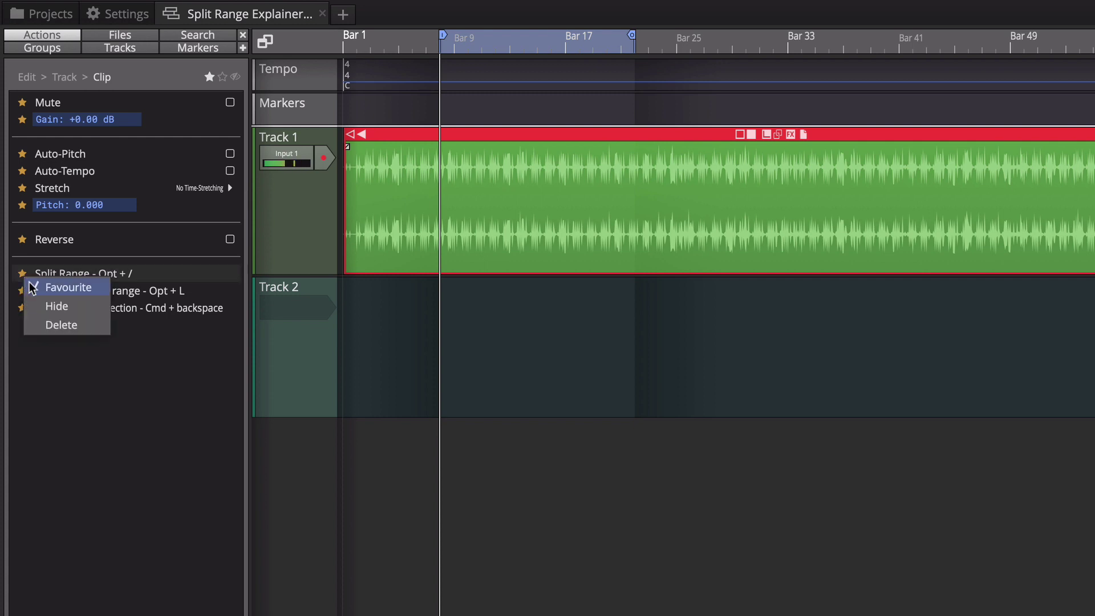
{"action": "left_click", "coordinate": [48, 323]}
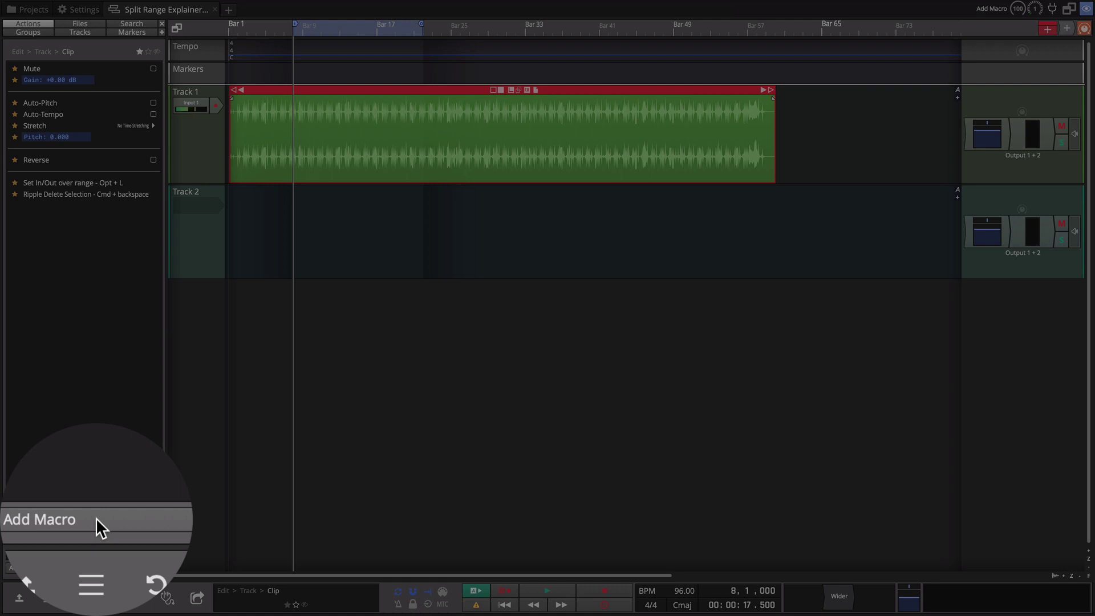
{"action": "left_click", "coordinate": [96, 518]}
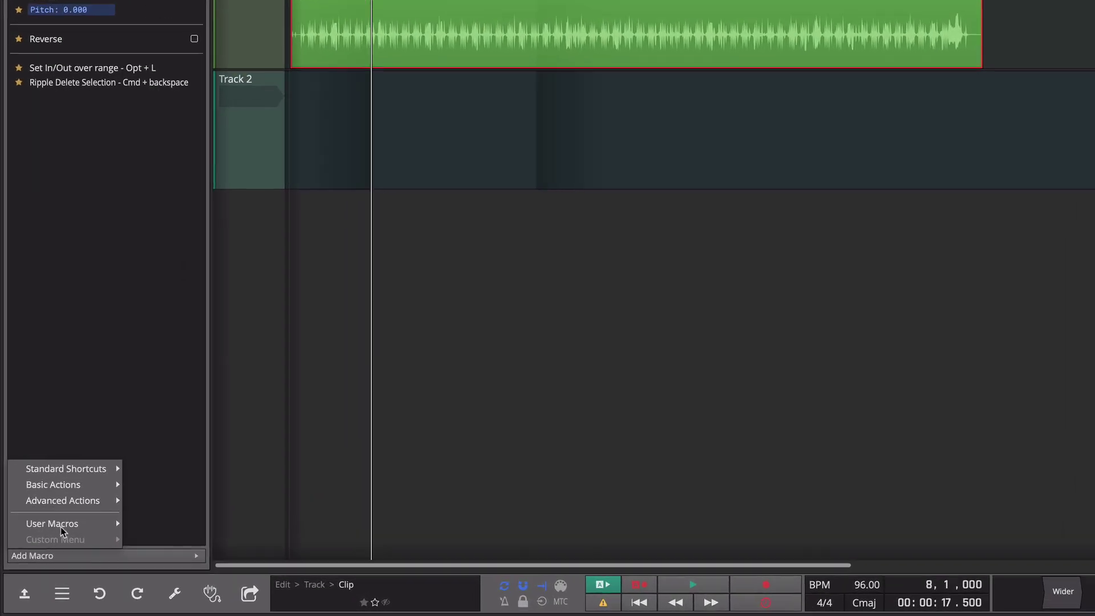
{"action": "mouse_move", "coordinate": [55, 540]}
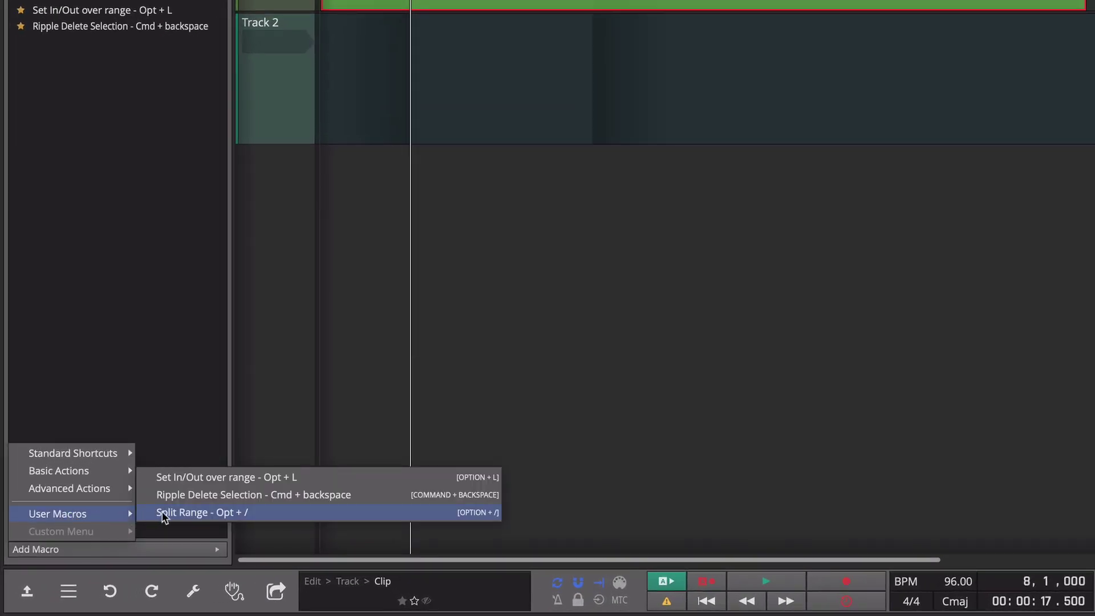
{"action": "left_click", "coordinate": [219, 514]}
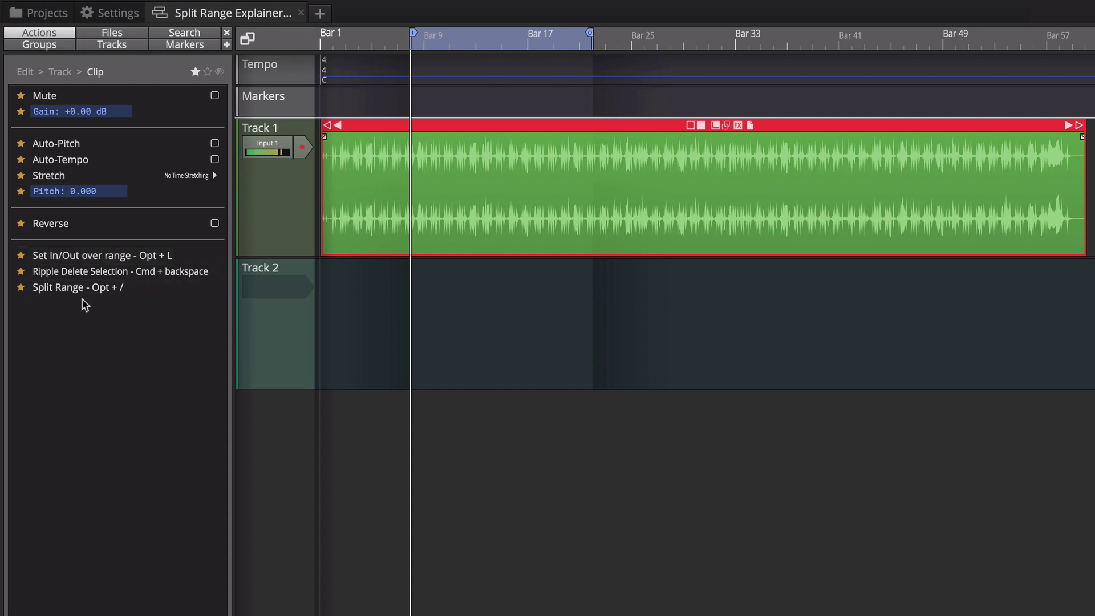
Split the Track 1 clip with Opt+/ near Bars 9, 17 and 29.
{"action": "left_click", "coordinate": [453, 167]}
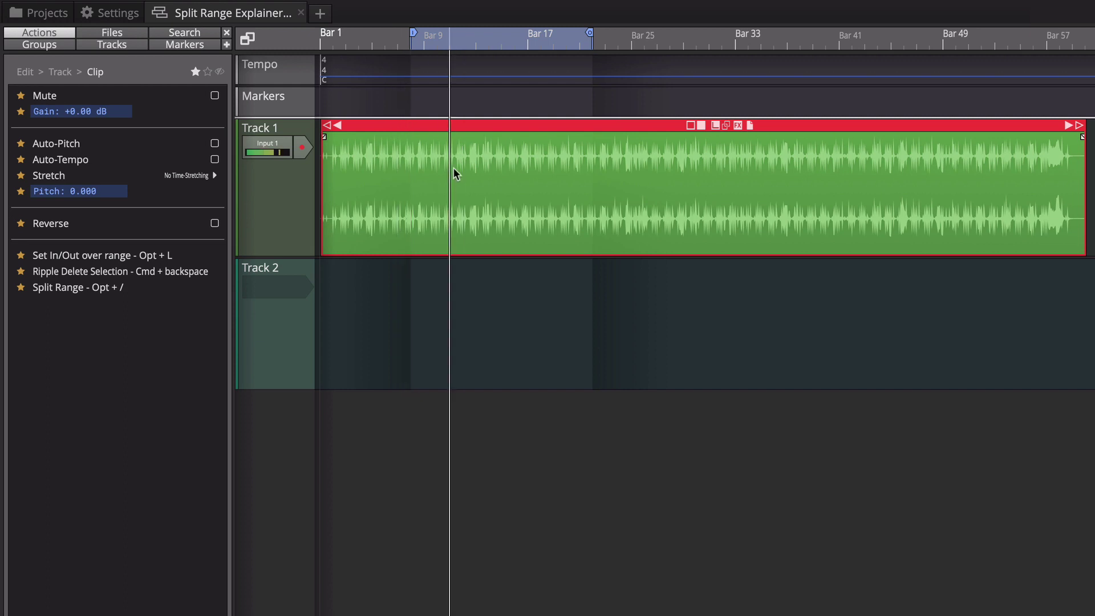
{"action": "key", "text": "alt+slash"}
{"action": "left_click", "coordinate": [529, 169]}
{"action": "left_click", "coordinate": [539, 170]}
{"action": "key", "text": "alt+slash"}
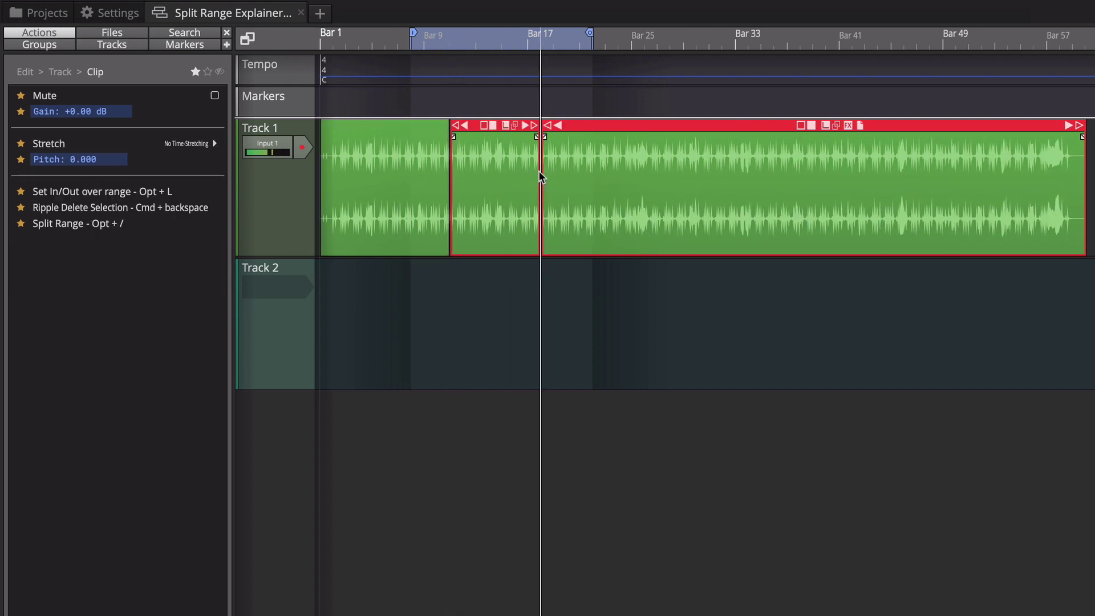
{"action": "left_click", "coordinate": [680, 177]}
{"action": "key", "text": "alt+slash"}
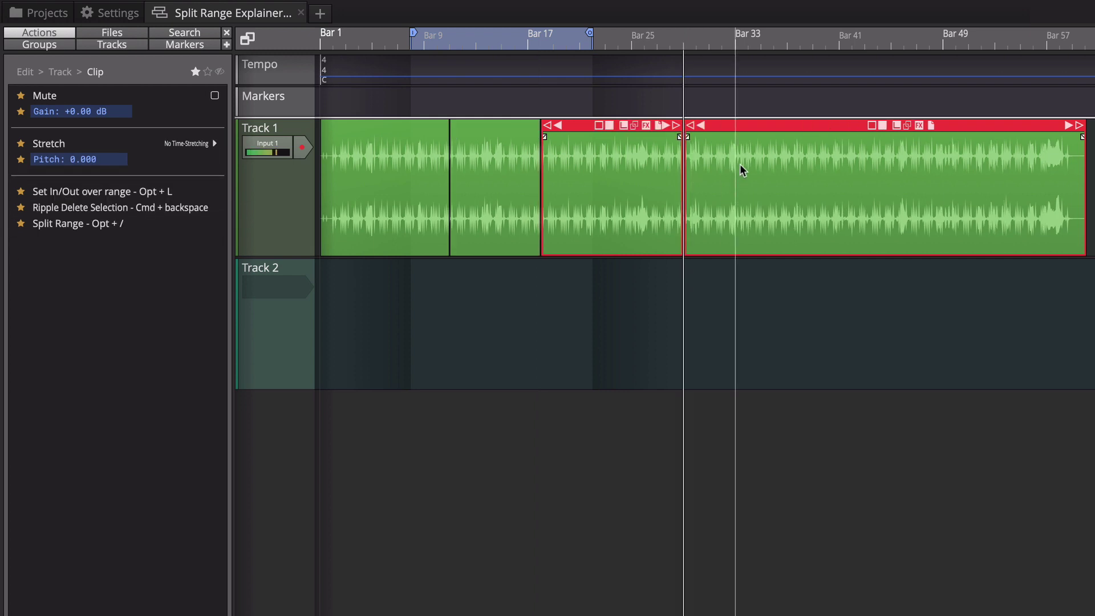
Ripple-delete a range starting at Bar 33 and split the first clip at the marked range.
{"action": "left_click_drag", "start_coordinate": [740, 163], "coordinate": [891, 185]}
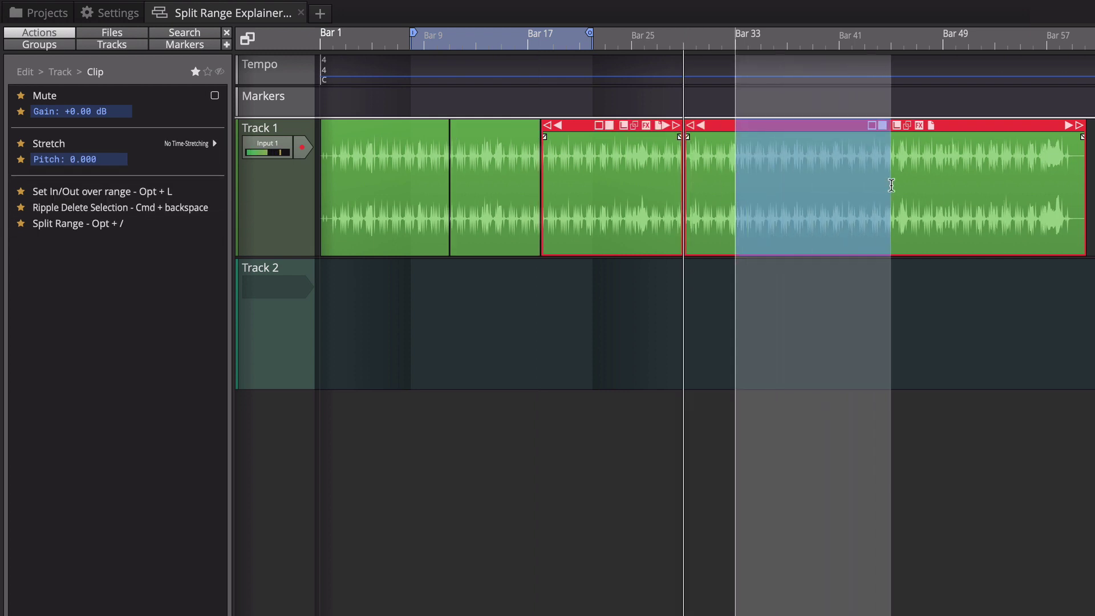
{"action": "left_click", "coordinate": [65, 209]}
{"action": "left_click", "coordinate": [410, 205]}
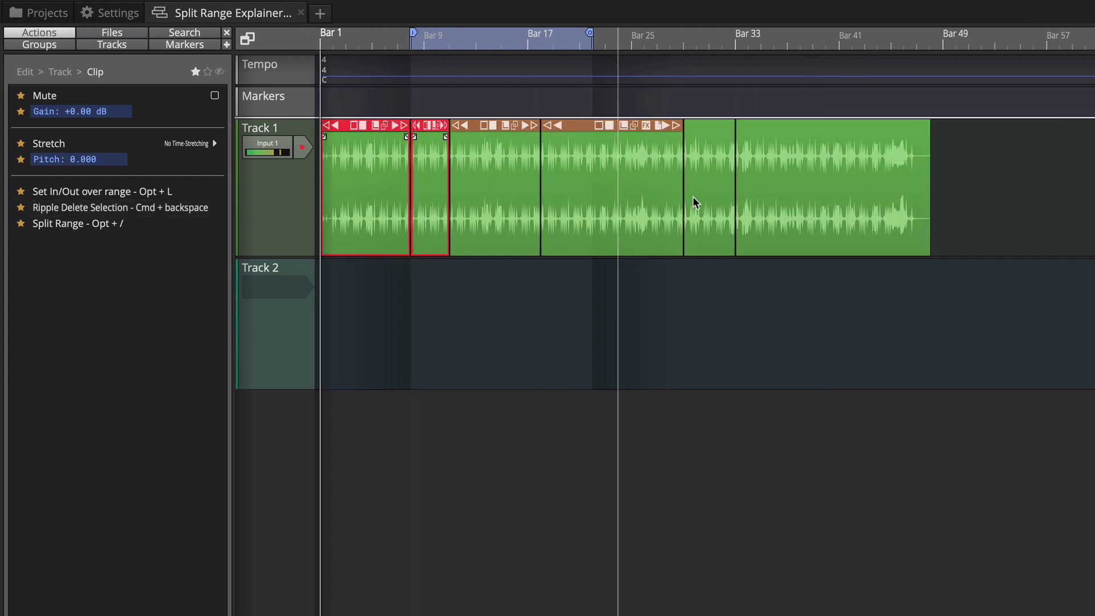
Merge the six Track 1 clips into one with Ctrl+Shift+M and select a clip to split.
{"action": "left_click_drag", "start_coordinate": [1066, 286], "coordinate": [327, 156]}
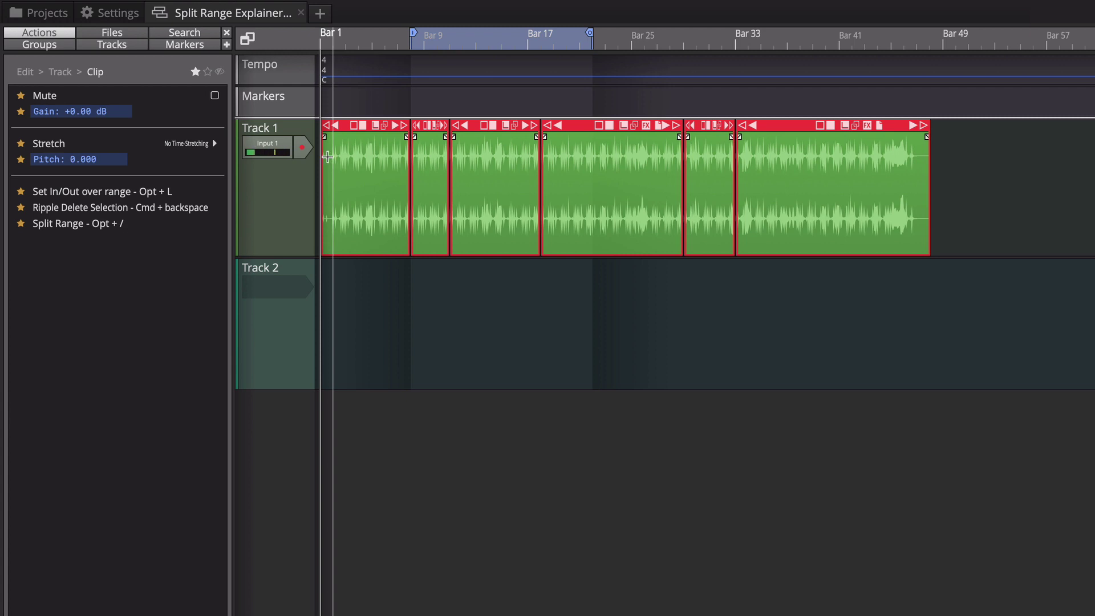
{"action": "key", "text": "ctrl+shift+m"}
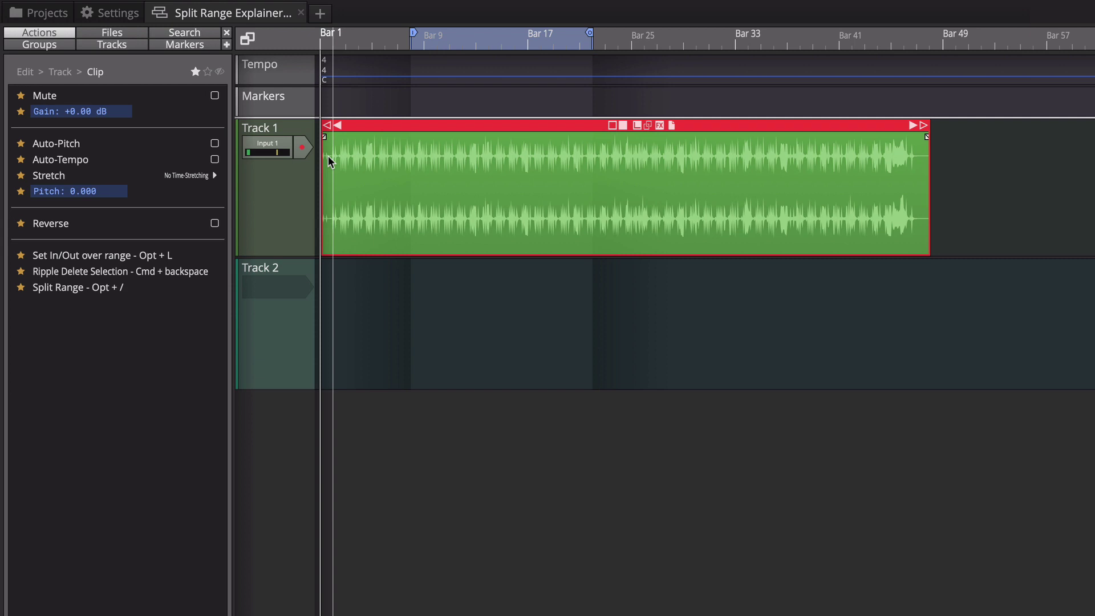
{"action": "left_click", "coordinate": [328, 156]}
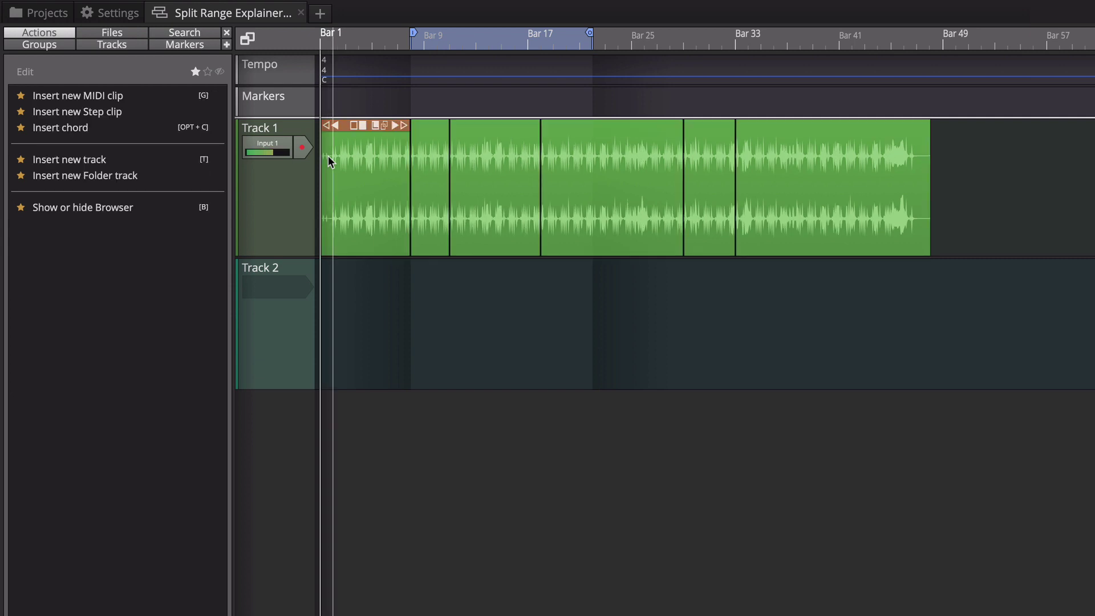
{"action": "left_click", "coordinate": [621, 256]}
Split the clip at the marked range and copy the seven clips down to Track 2.
{"action": "key", "text": "s"}
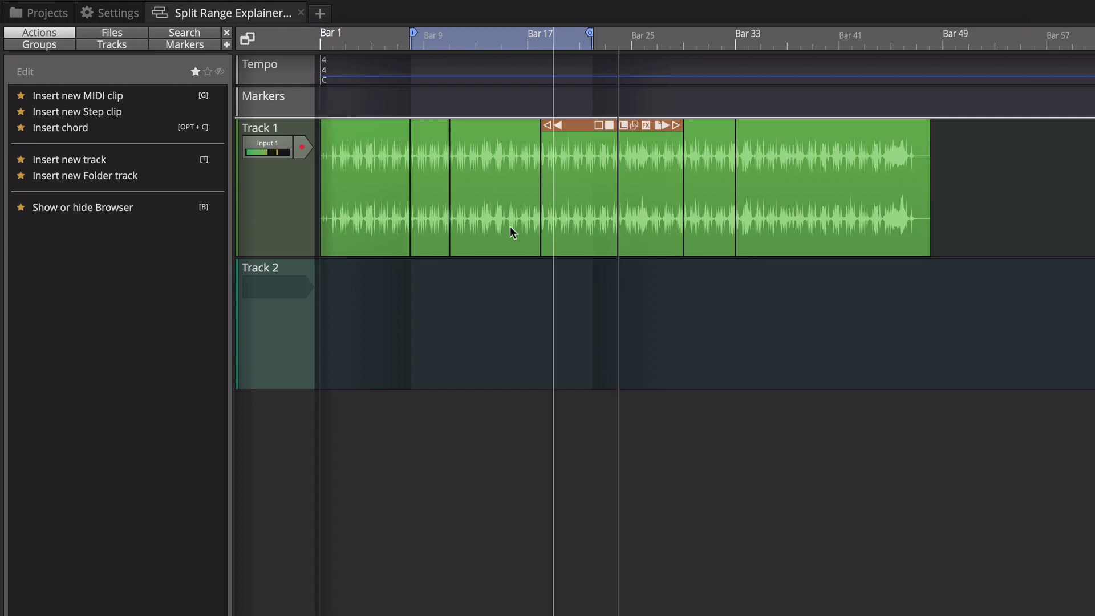
{"action": "left_click", "coordinate": [371, 203]}
{"action": "left_click", "coordinate": [956, 300]}
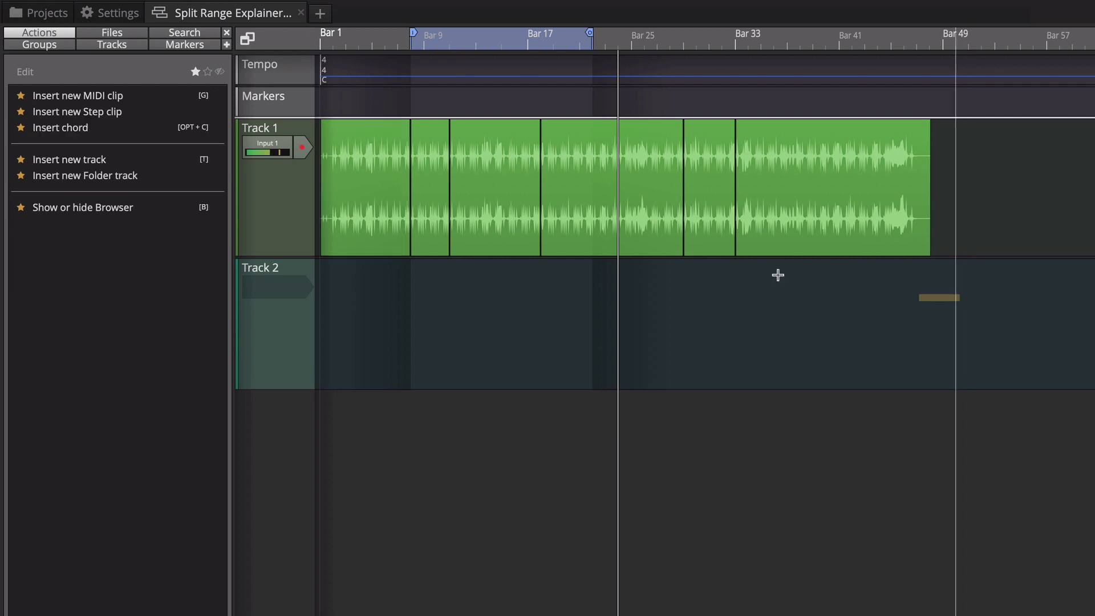
{"action": "left_click_drag", "start_coordinate": [777, 275], "coordinate": [338, 301]}
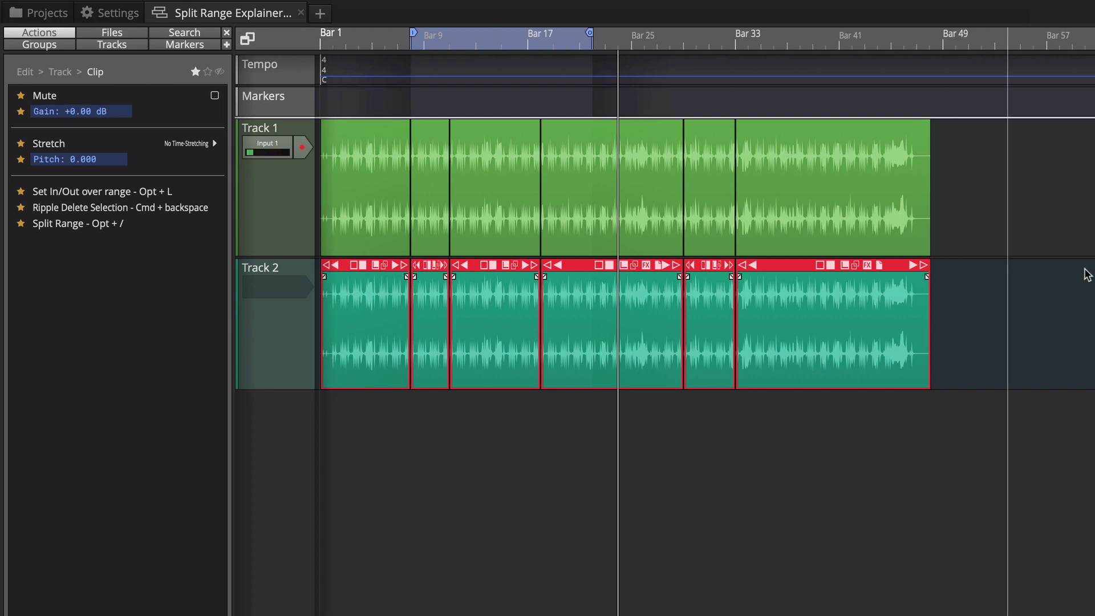
Delete the short sixth clip on Track 1, leaving a gap.
{"action": "left_click", "coordinate": [816, 228]}
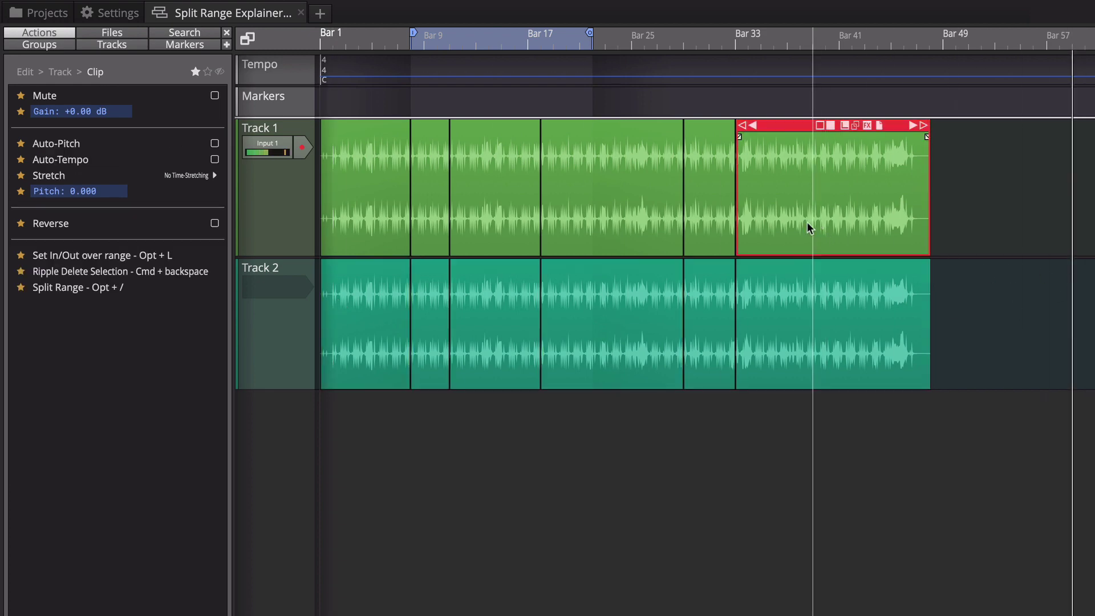
{"action": "left_click", "coordinate": [717, 209]}
{"action": "key", "text": "Delete"}
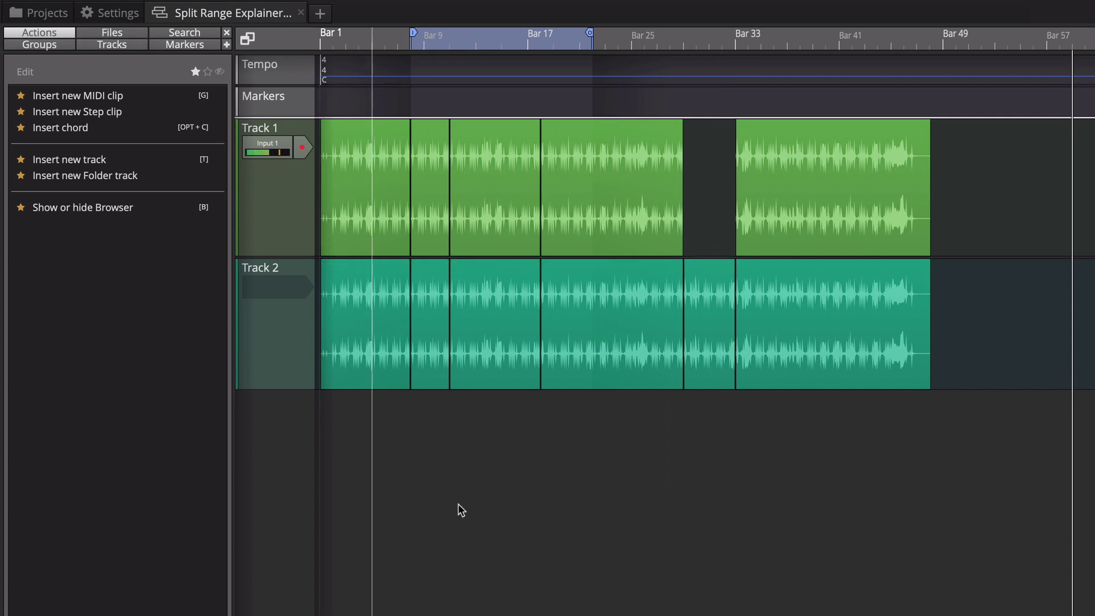
Select the clips on both tracks and merge them per track with Cmd+B.
{"action": "left_click", "coordinate": [917, 493]}
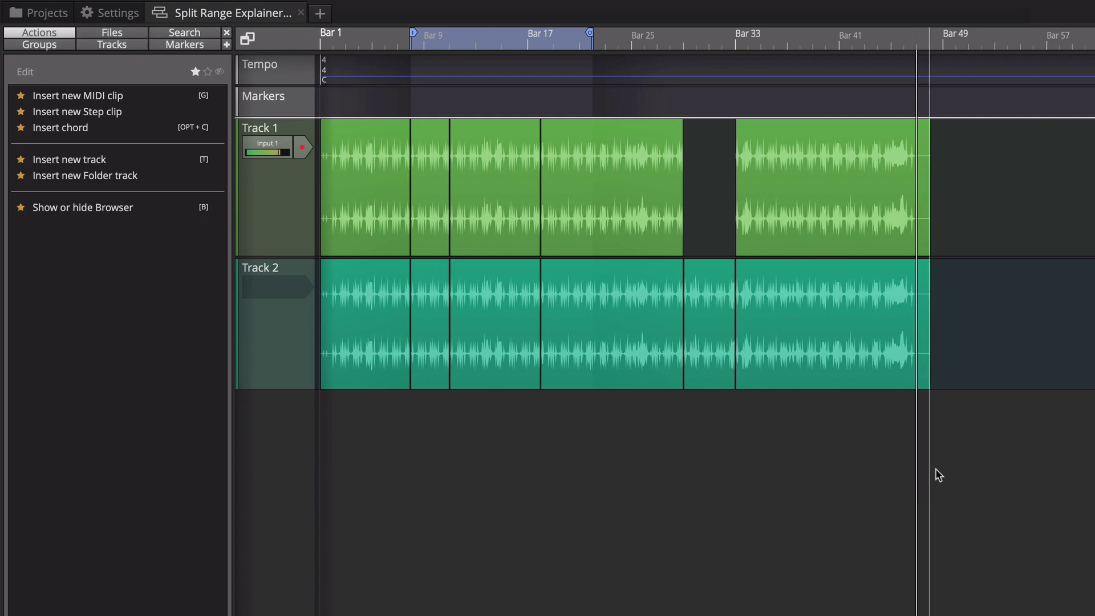
{"action": "left_click_drag", "start_coordinate": [1002, 457], "coordinate": [372, 191]}
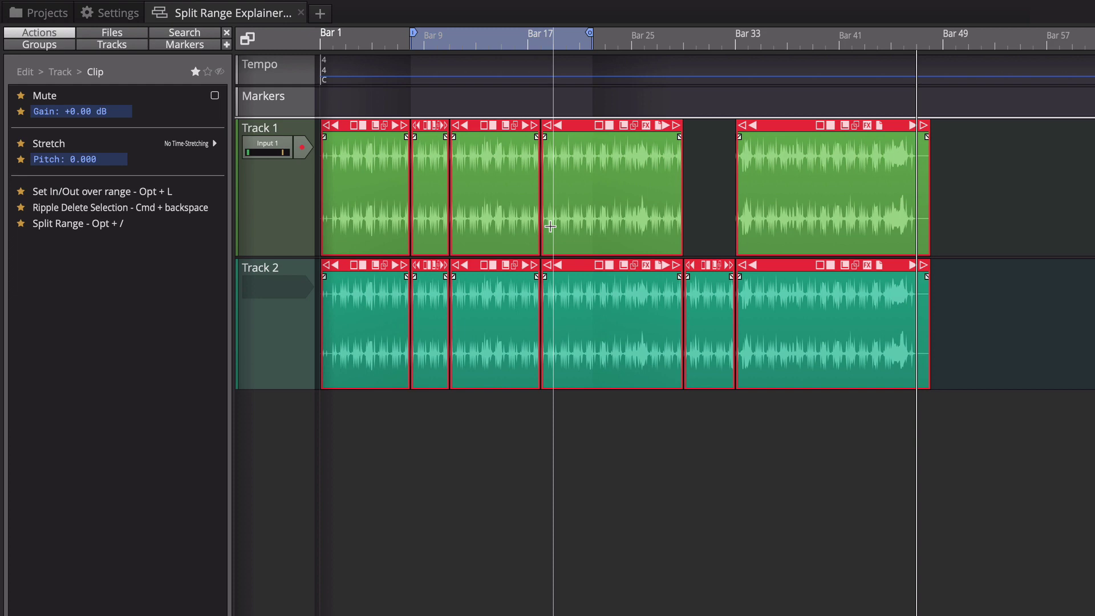
{"action": "key", "text": "super+b"}
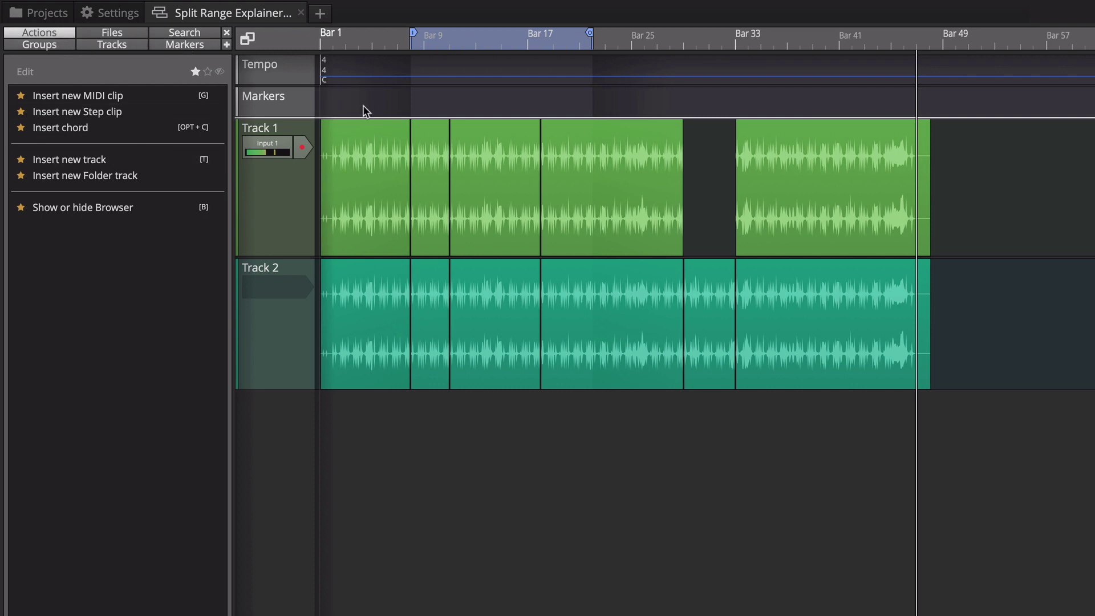
{"action": "left_click", "coordinate": [341, 126]}
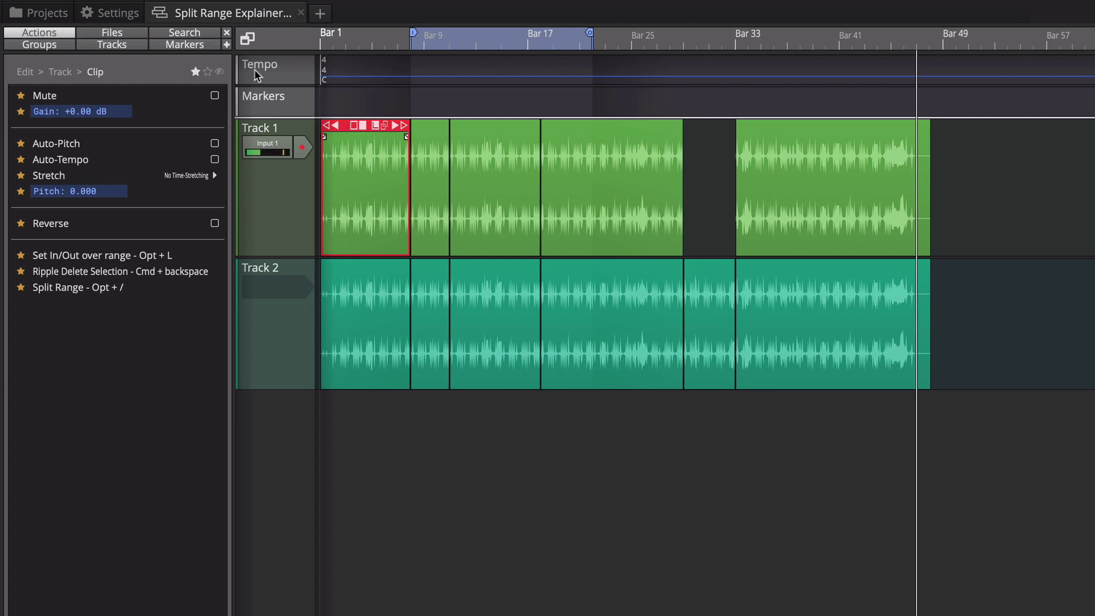
Open the Keyboard Shortcuts settings with the macro script editor showing.
{"action": "left_click", "coordinate": [121, 17]}
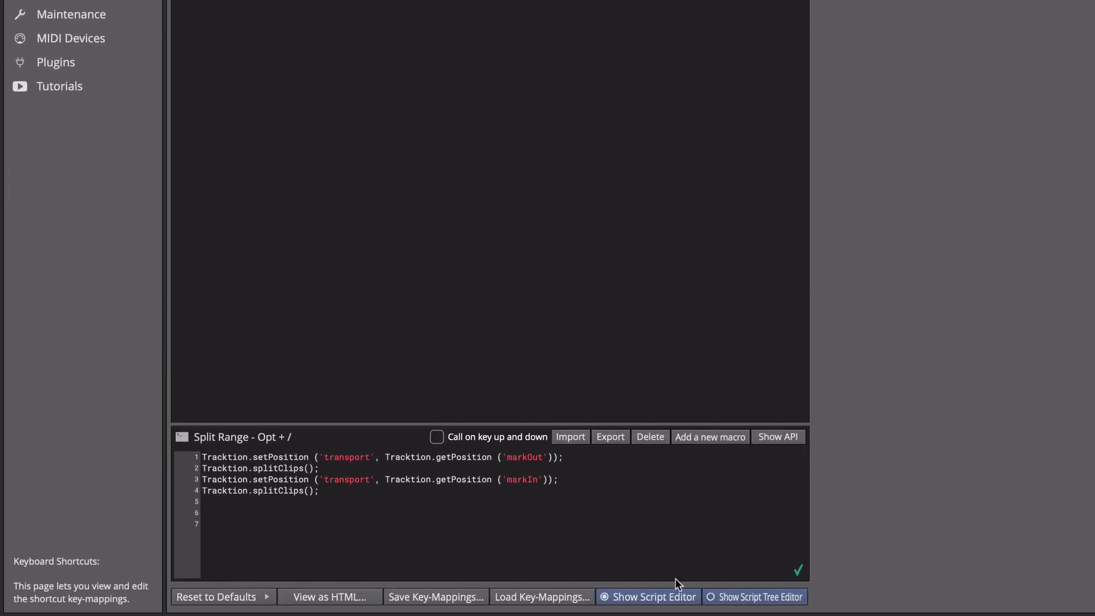
{"action": "left_click", "coordinate": [658, 600]}
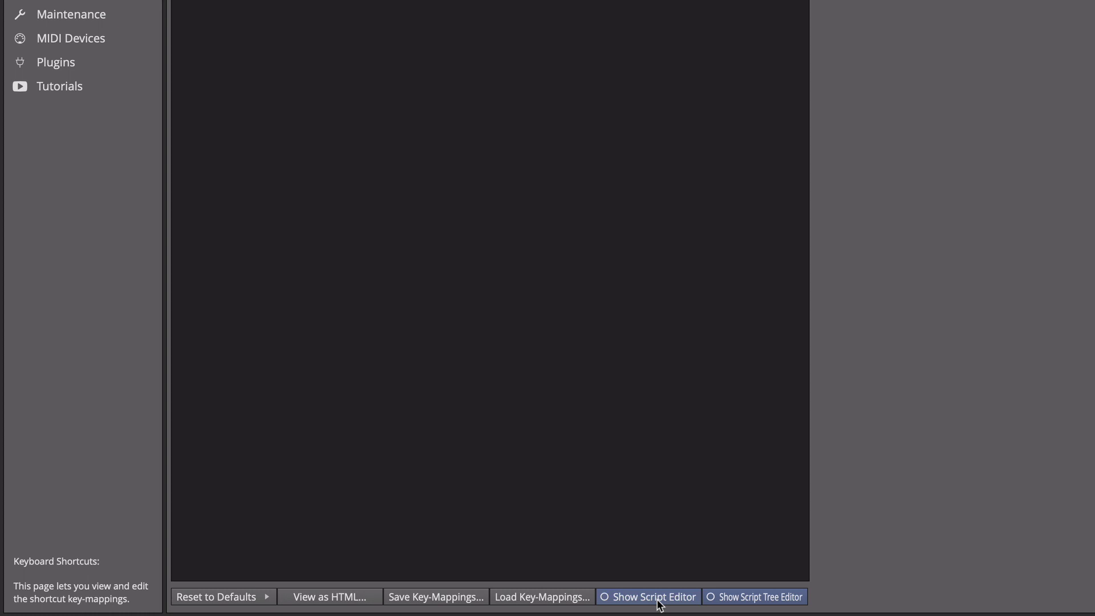
{"action": "left_click", "coordinate": [660, 600]}
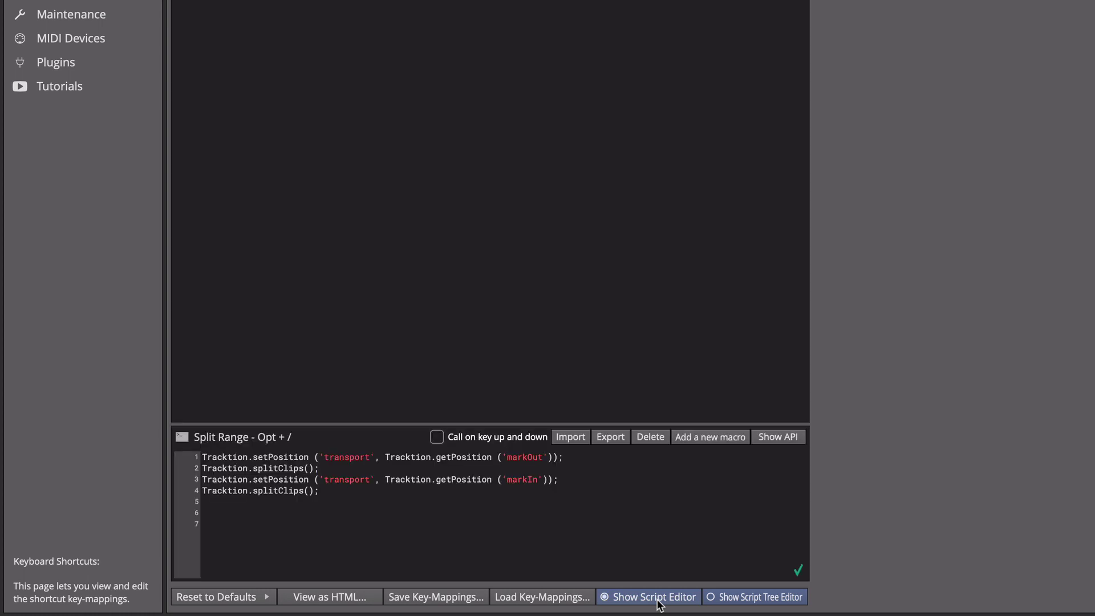
Add a new macro named 'Merge Clips - Opt + M'.
{"action": "left_click", "coordinate": [715, 441]}
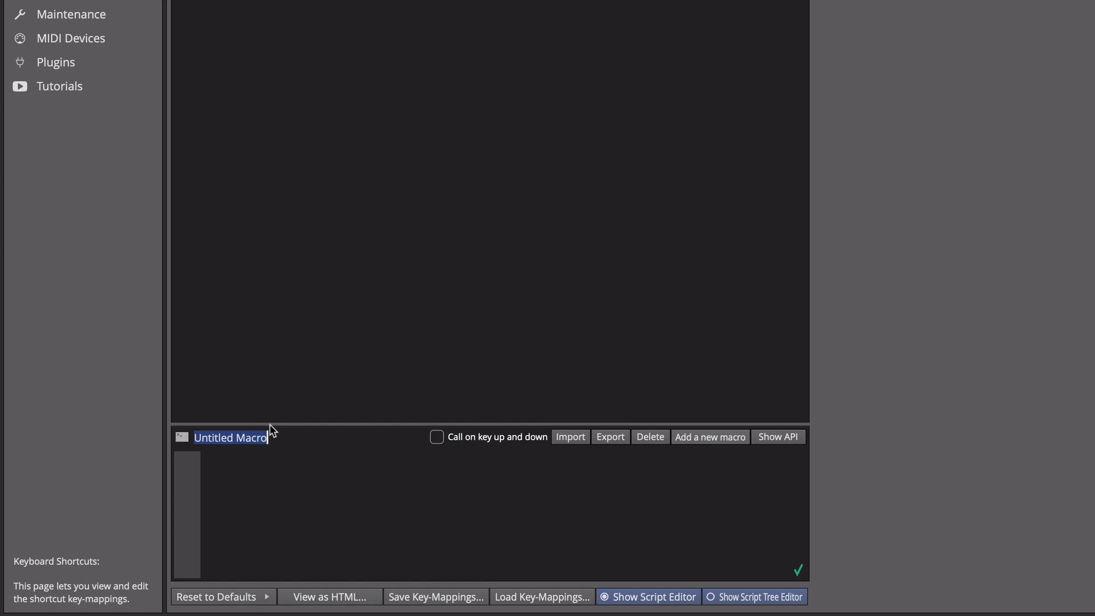
{"action": "key", "text": "BackSpace"}
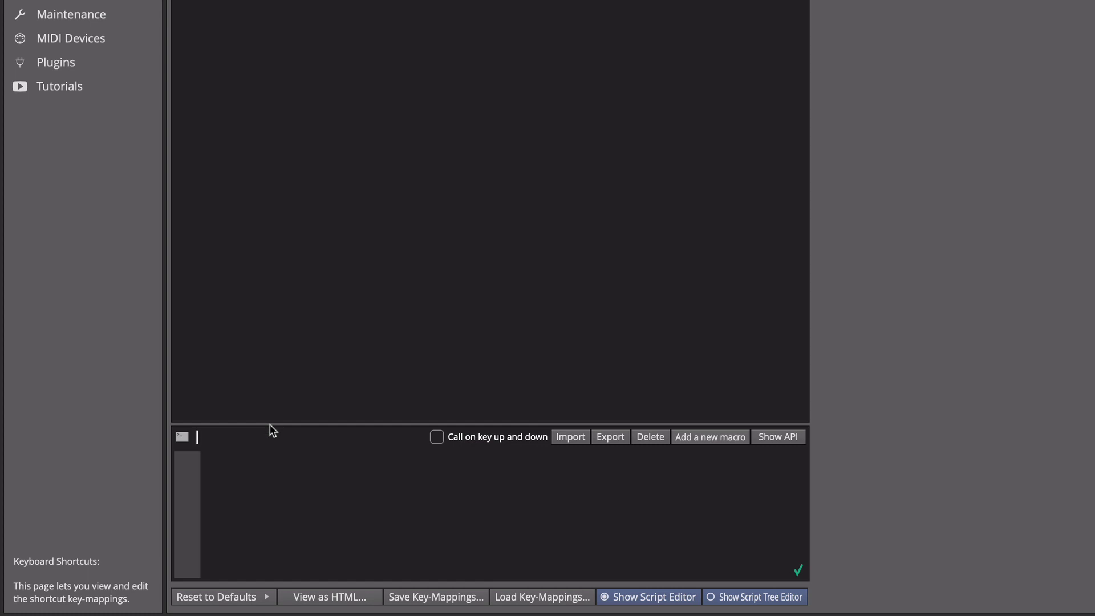
{"action": "type", "text": "Merge Clips - Opt + M"}
{"action": "key", "text": "Return"}
Insert Basic Actions > Editing > 'Merge selected clips on separate tracks' into the macro script.
{"action": "right_click", "coordinate": [271, 481]}
{"action": "mouse_move", "coordinate": [295, 453]}
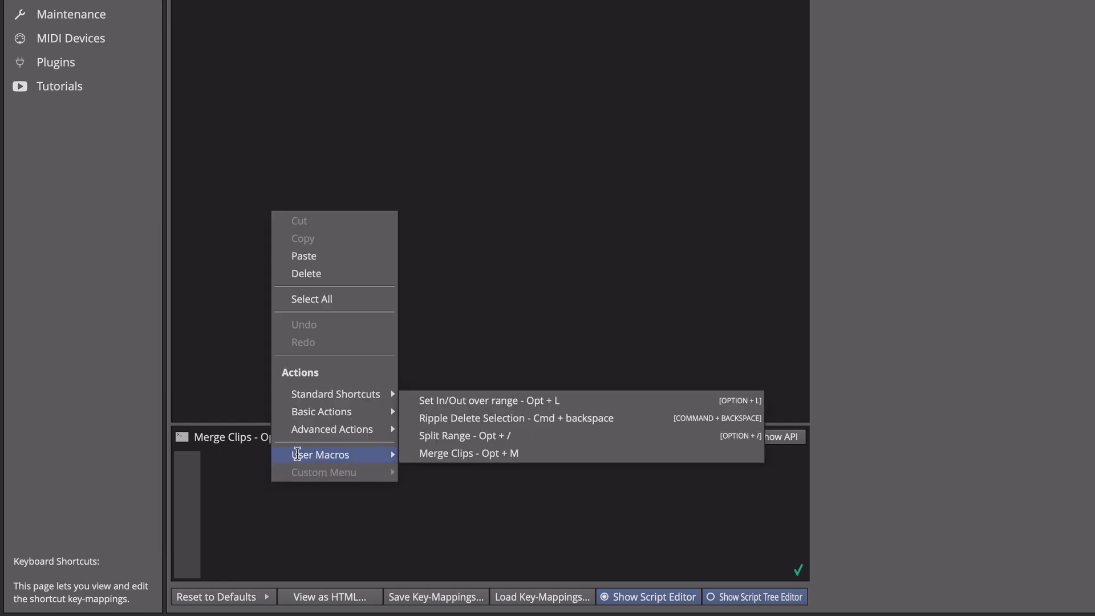
{"action": "mouse_move", "coordinate": [343, 417]}
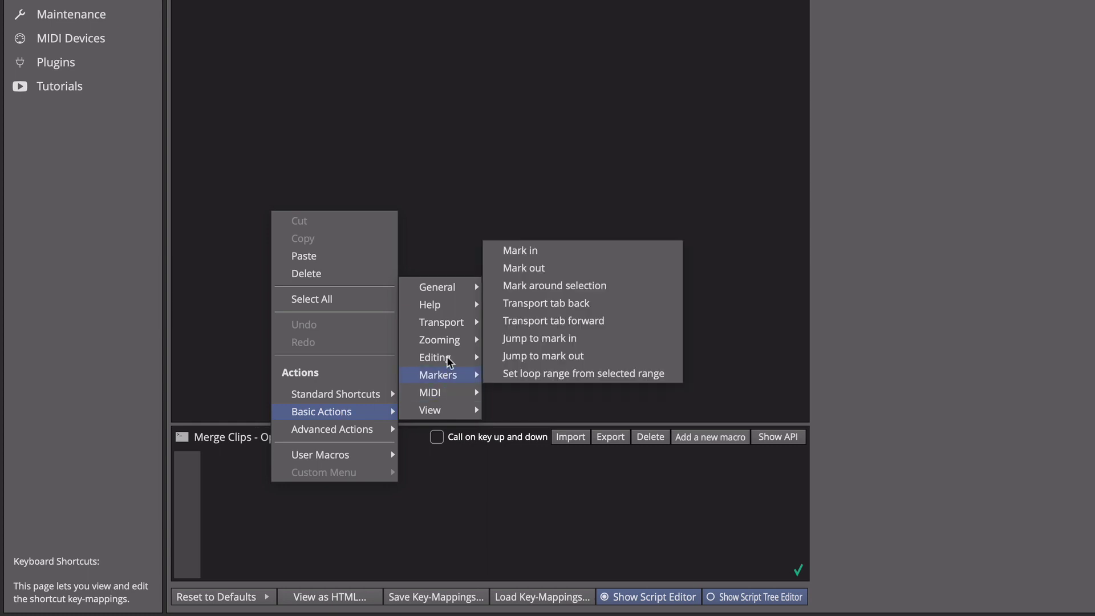
{"action": "mouse_move", "coordinate": [447, 357]}
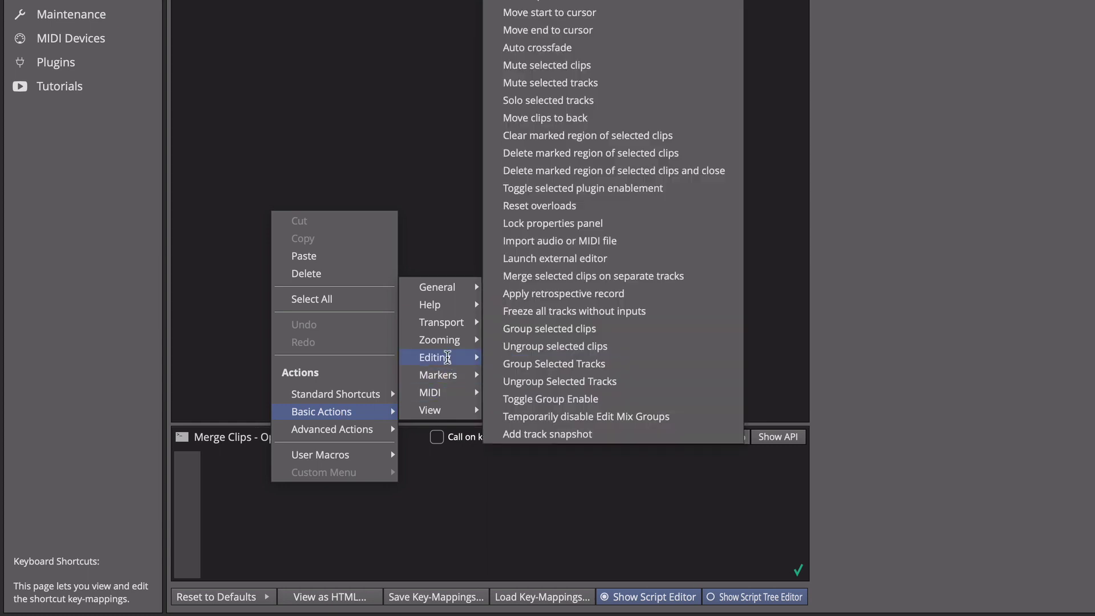
{"action": "left_click", "coordinate": [567, 277]}
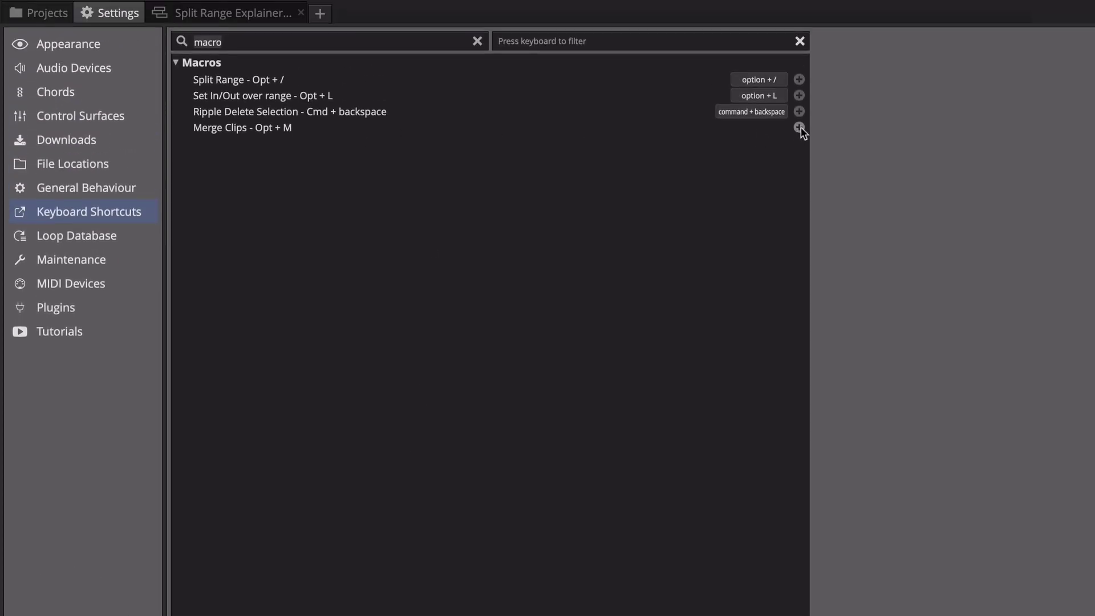
Assign Option+M to the Merge Clips macro, re-assigning it from the built-in merge command, then return to the arrangement.
{"action": "left_click", "coordinate": [799, 128]}
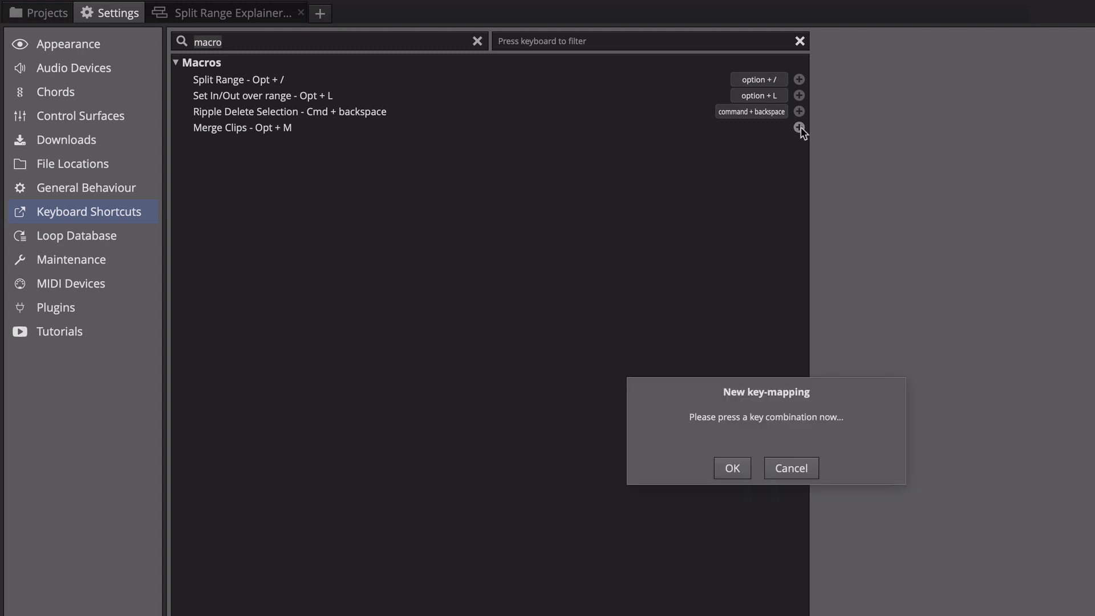
{"action": "key", "text": "alt+m"}
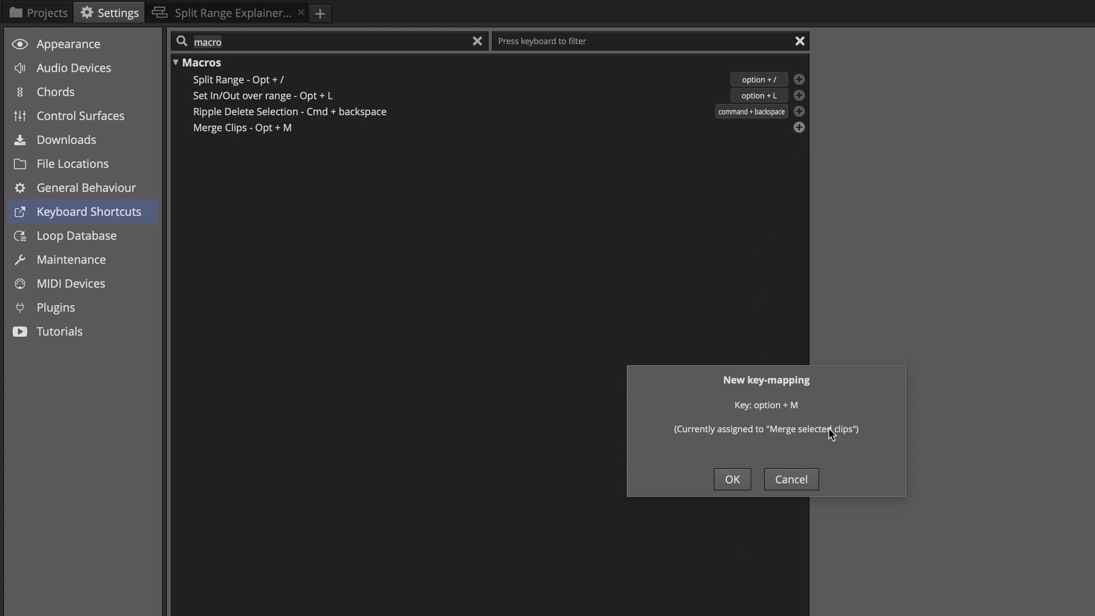
{"action": "left_click", "coordinate": [733, 480]}
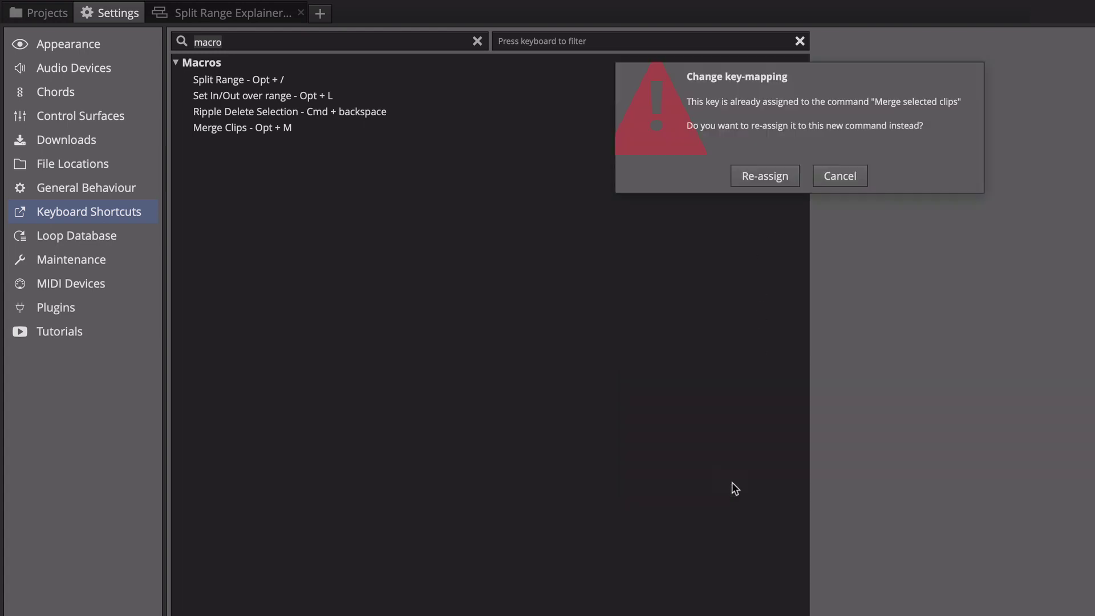
{"action": "left_click", "coordinate": [758, 178]}
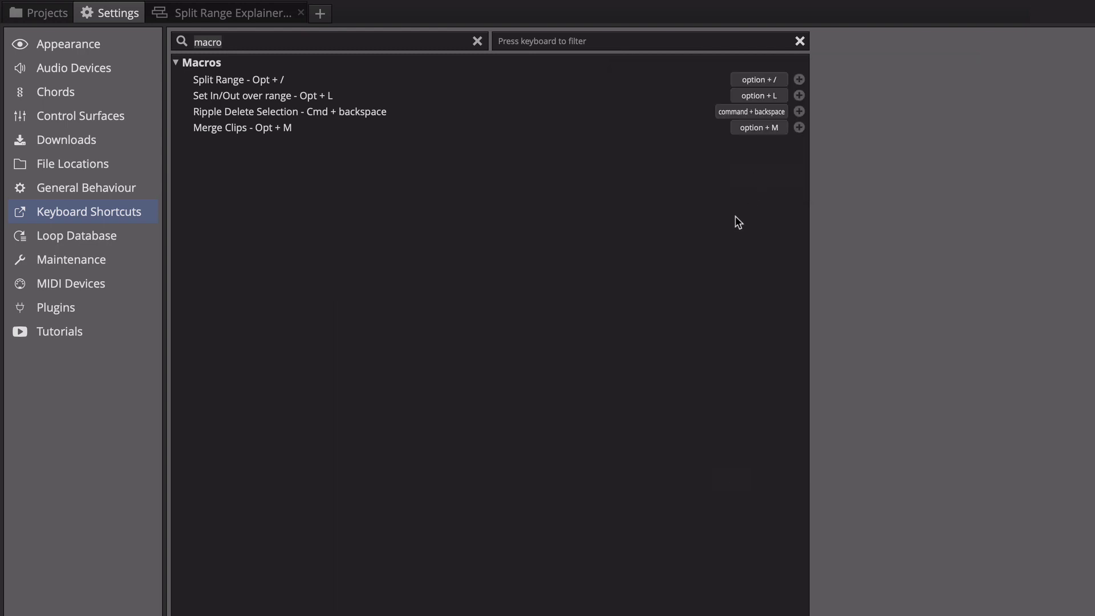
{"action": "left_click", "coordinate": [250, 20]}
{"action": "left_click", "coordinate": [552, 496]}
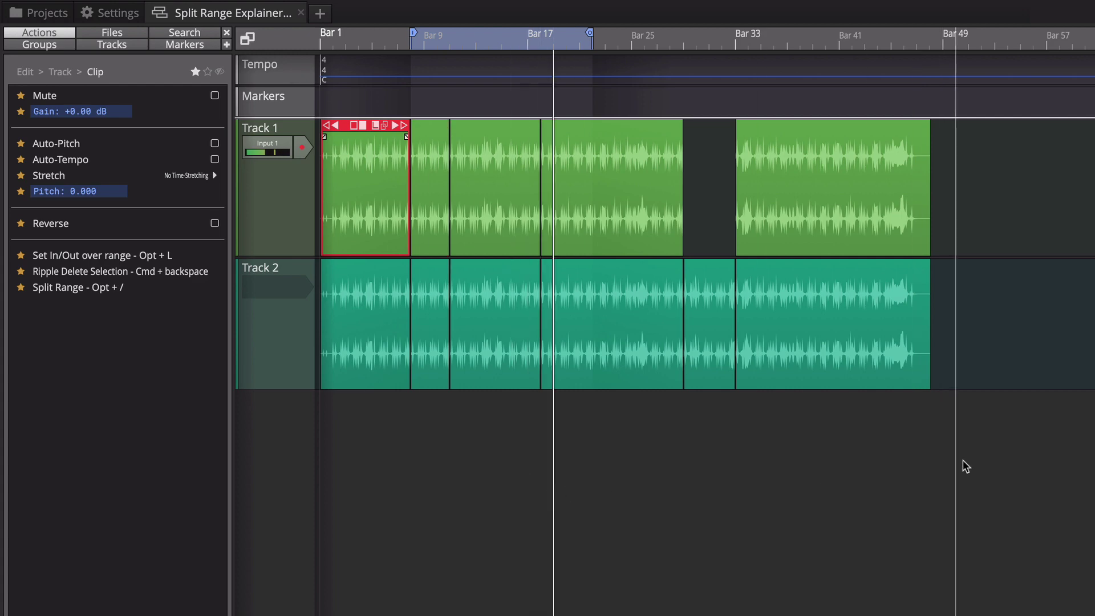
{"action": "mouse_move", "coordinate": [995, 464]}
{"action": "left_mouse_down"}
{"action": "mouse_move", "coordinate": [299, 153]}
{"action": "mouse_move", "coordinate": [354, 156]}
{"action": "left_mouse_up"}
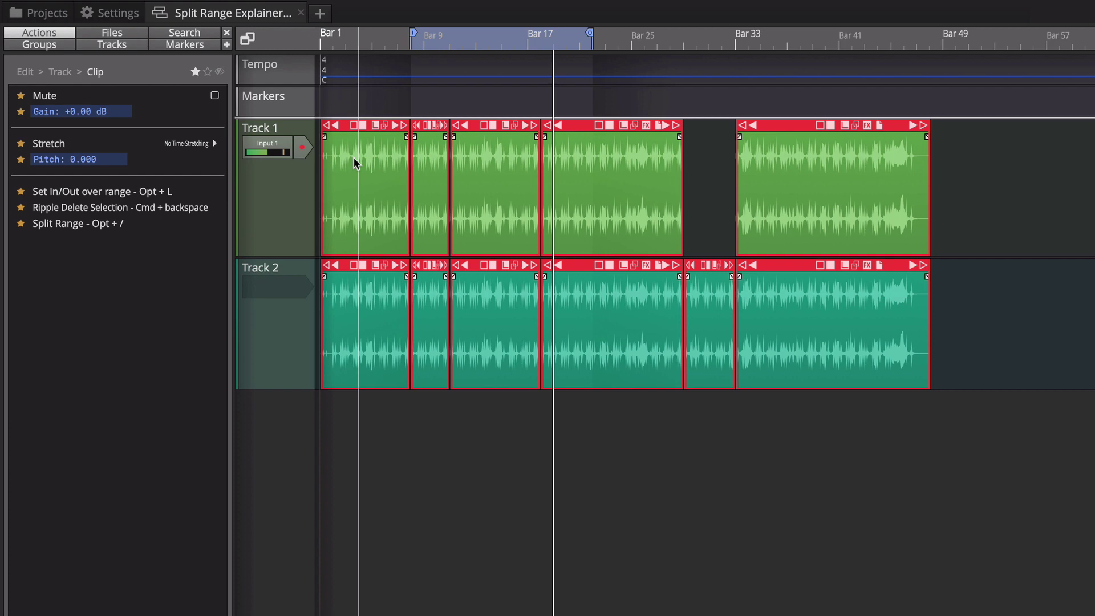
{"action": "key", "text": "super+r"}
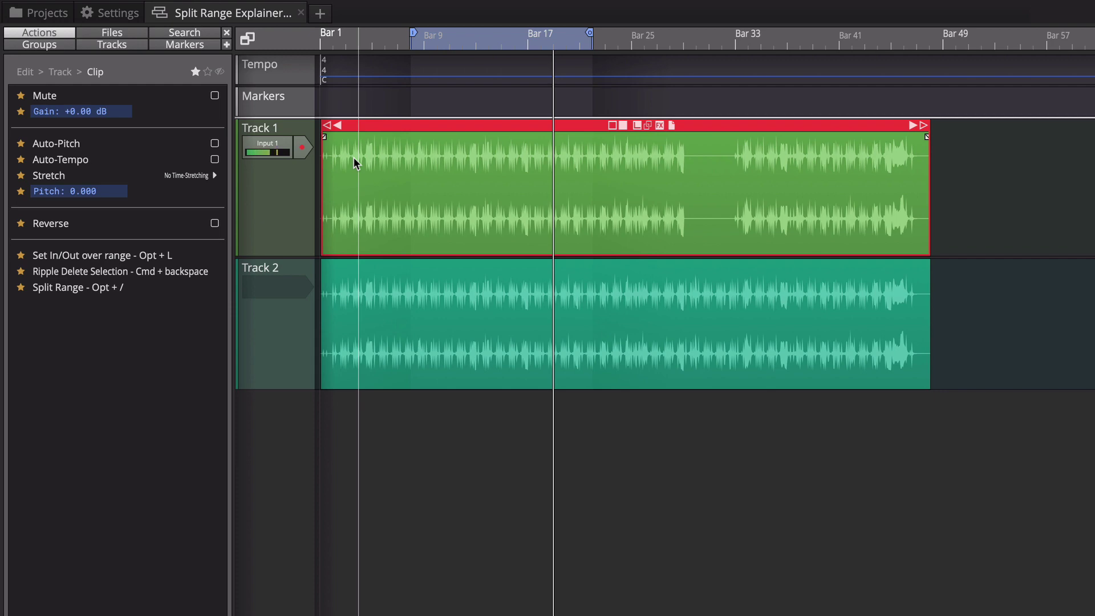
{"action": "mouse_move", "coordinate": [525, 269]}
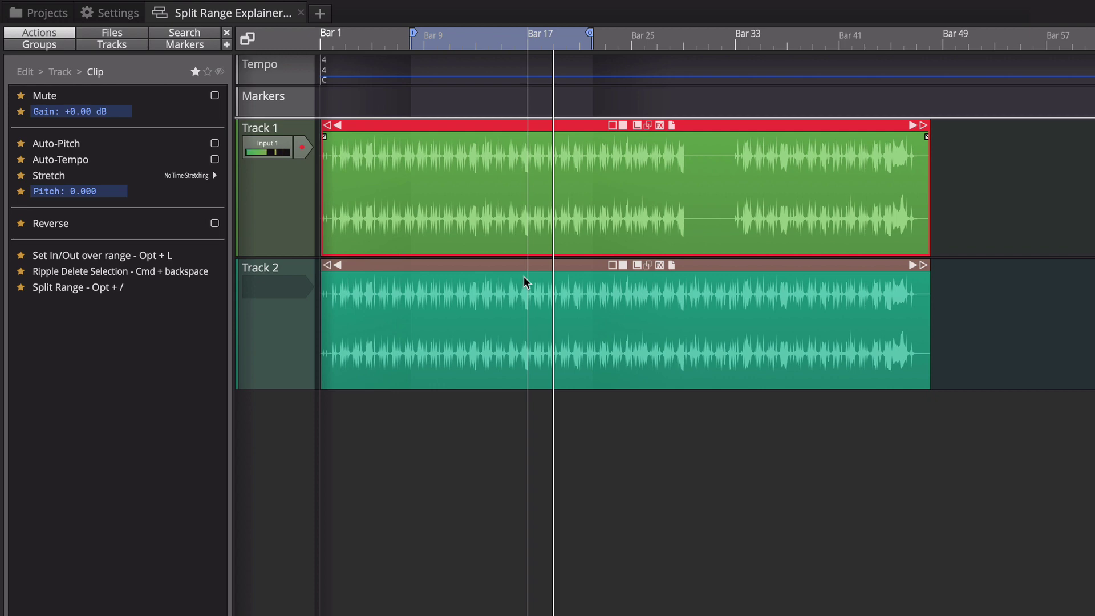
{"action": "left_click", "coordinate": [524, 276]}
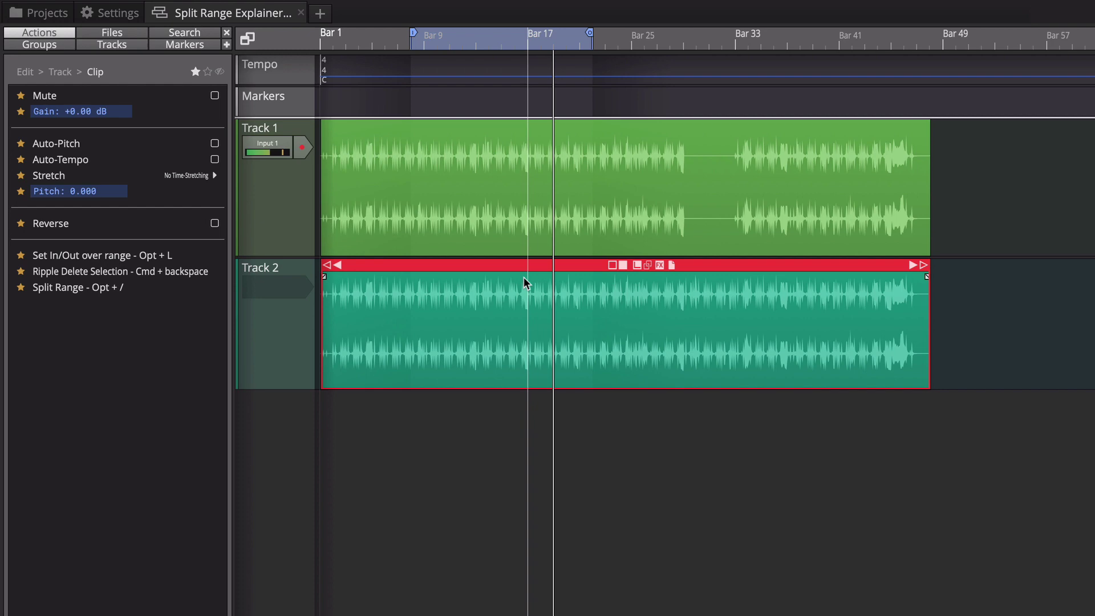
{"action": "key", "text": "alt+slash"}
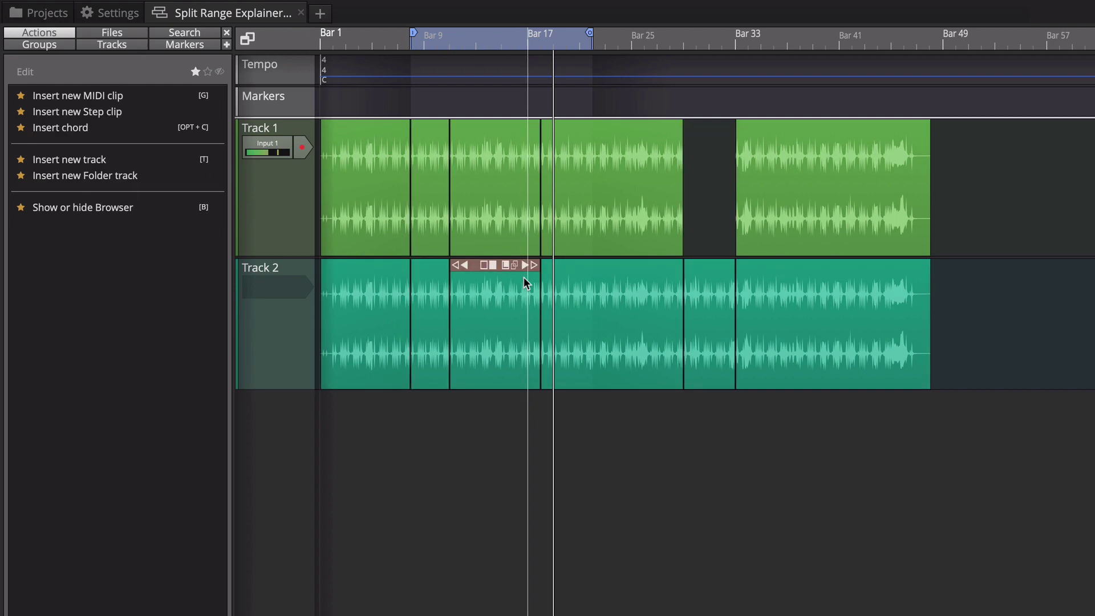